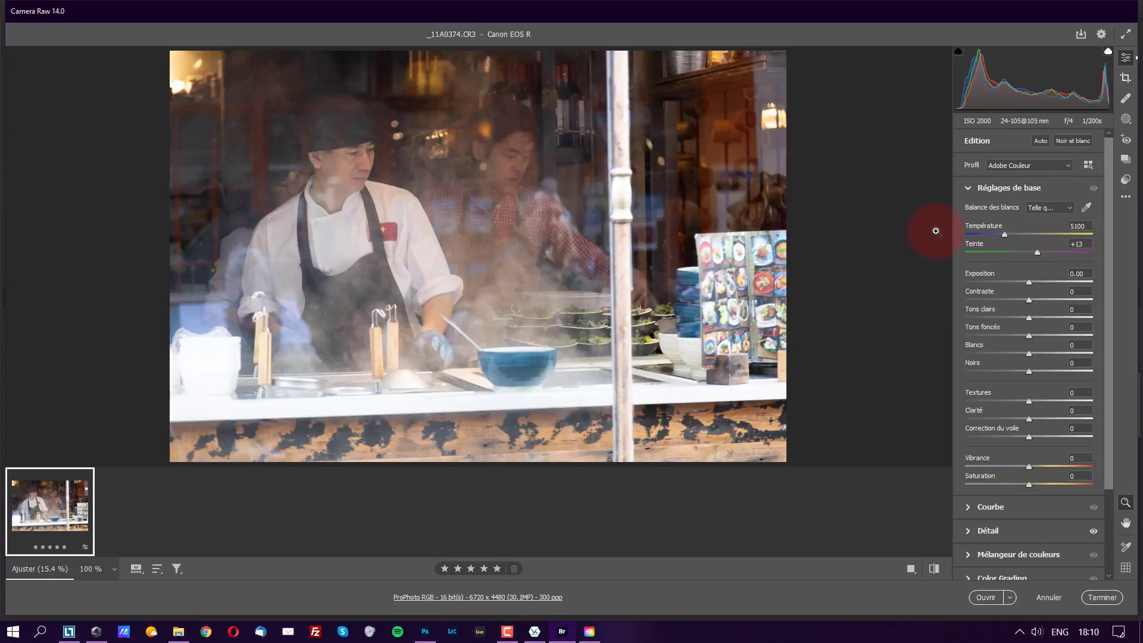
Look through the Réglages de base and Courbe sections, finishing with only Réglages de base expanded
left_click(967, 187)
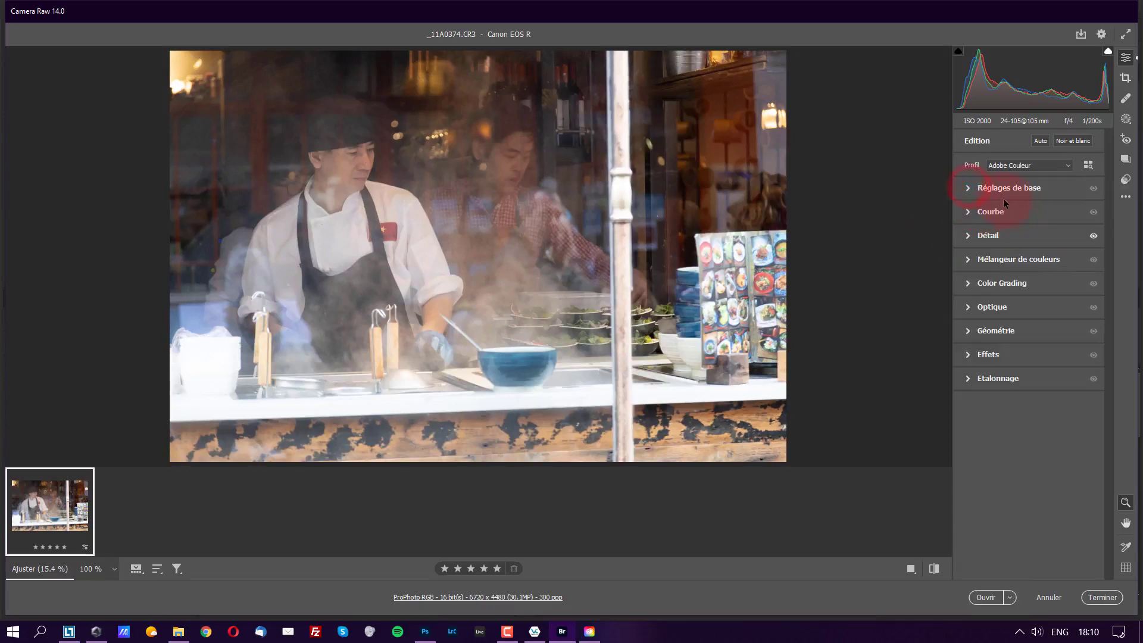
left_click(967, 188)
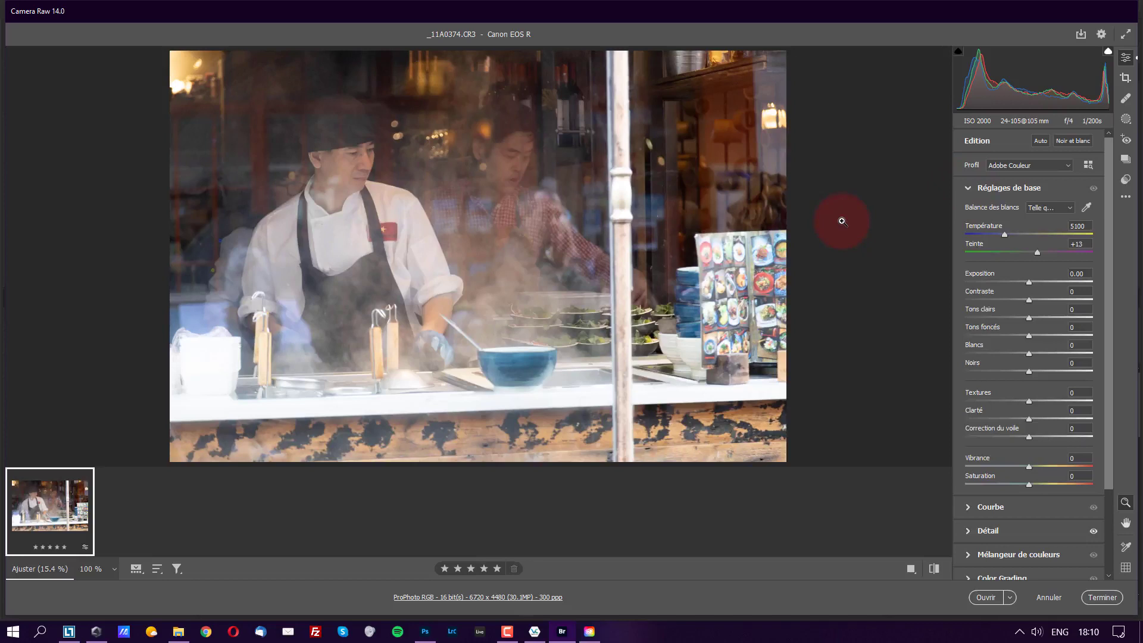
left_click(967, 187)
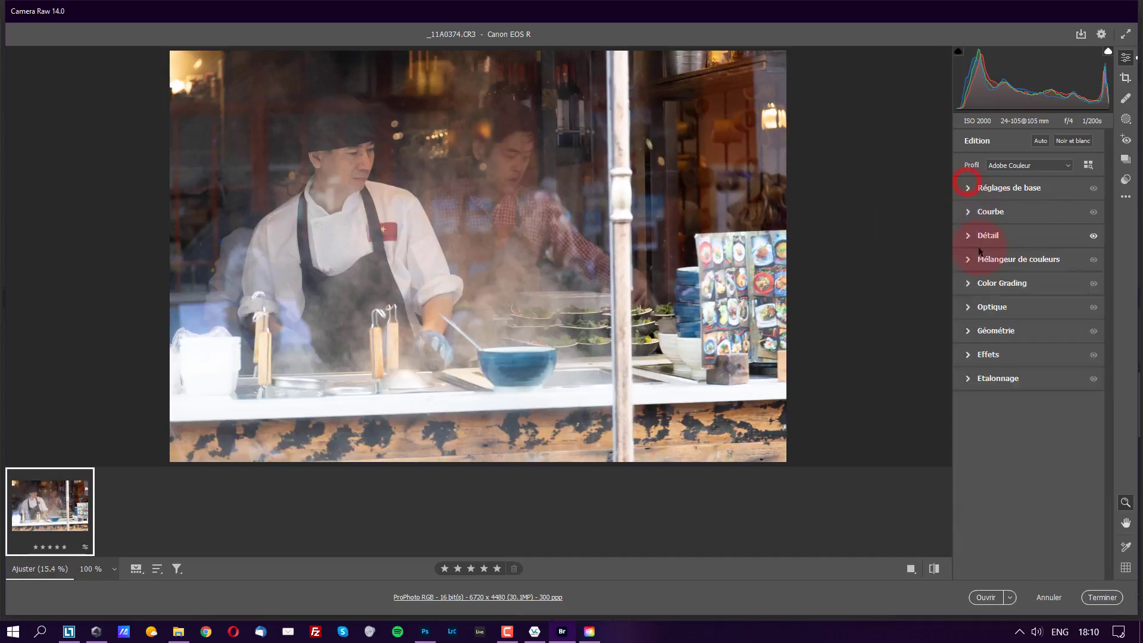
left_click(967, 211)
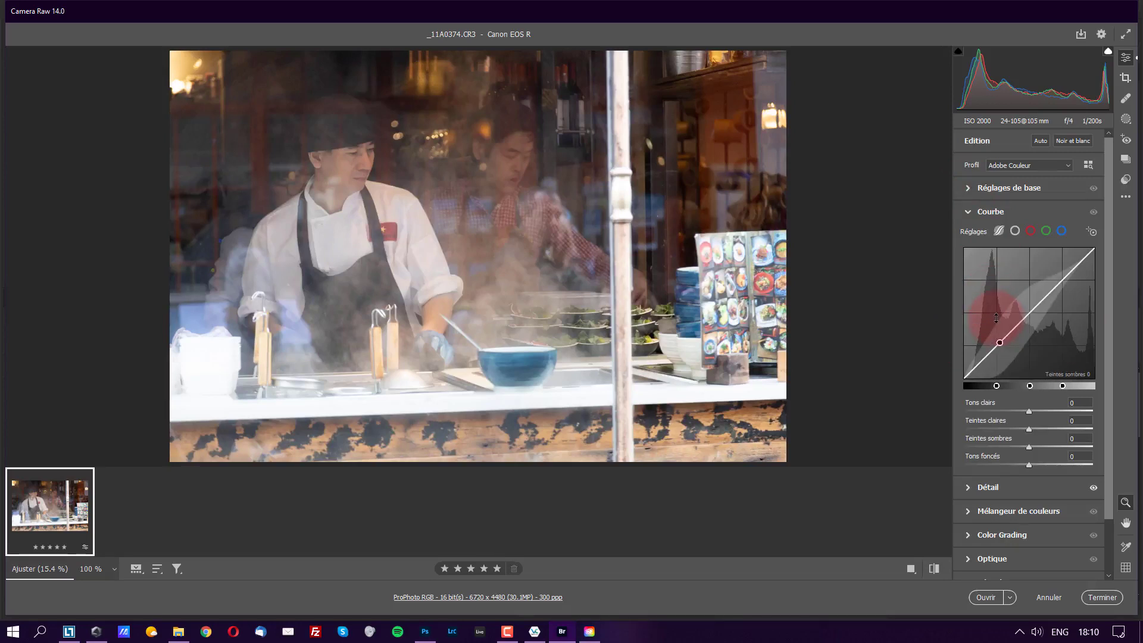
left_click(969, 210)
left_click(968, 188)
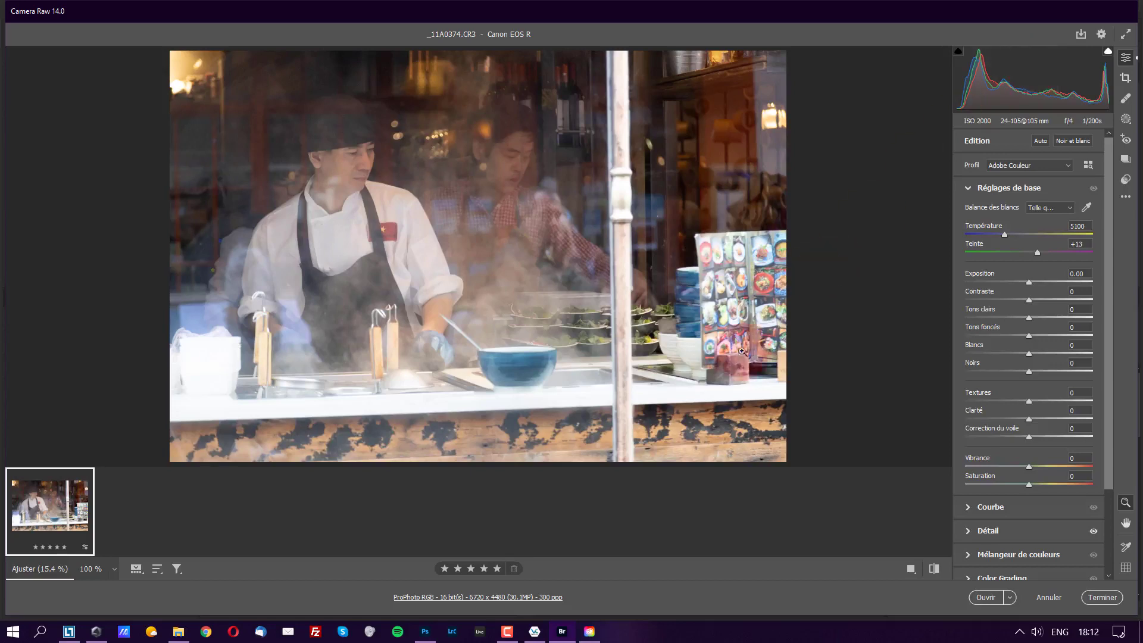
Move the Camera Raw window aside to view the source photos in Bridge, and bring it back over the whole screen
left_click(560, 634)
left_click_drag(605, 11, 604, 580)
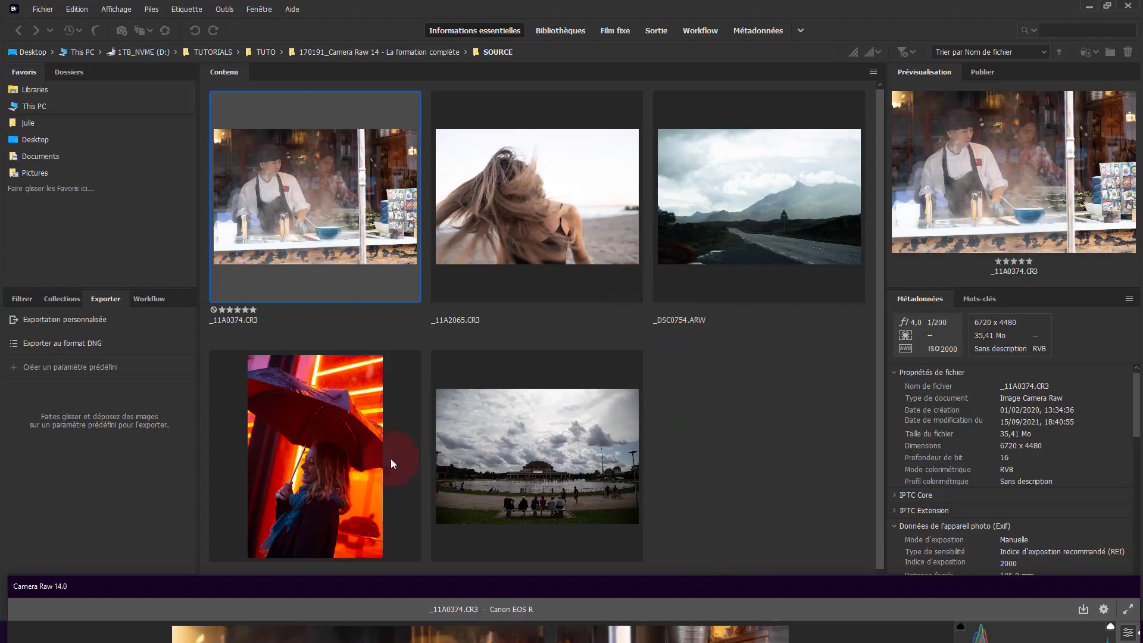
left_click_drag(735, 586, 733, 8)
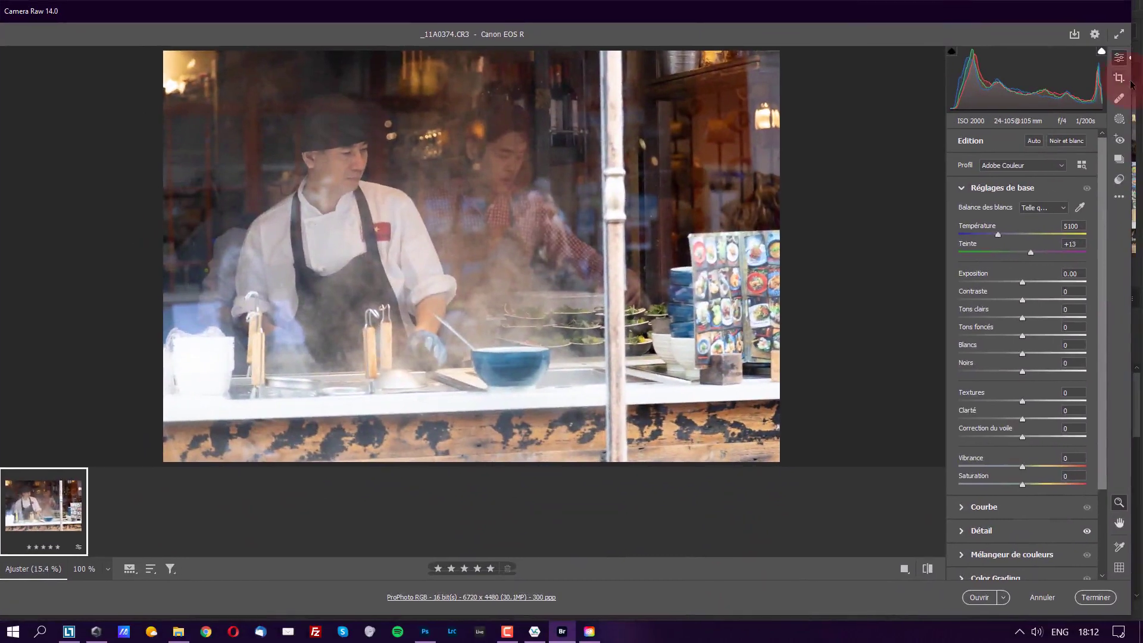
left_click_drag(1131, 84, 1140, 85)
left_click_drag(1000, 10, 1001, 10)
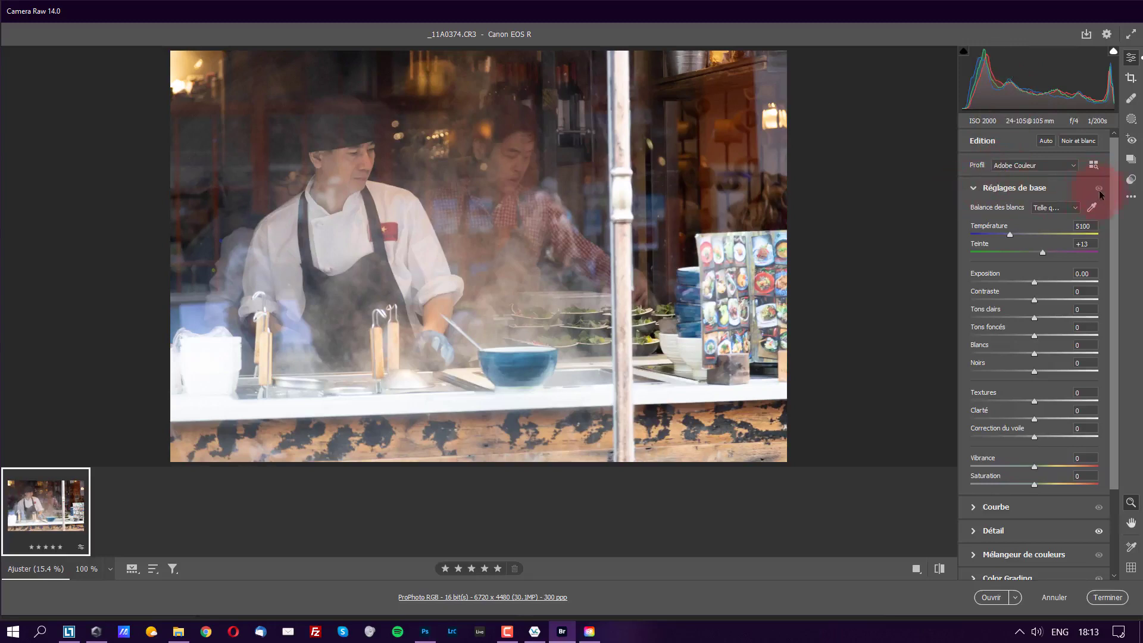
Try lowering the photo's exposure to -0.45
left_click_drag(1044, 281, 1026, 282)
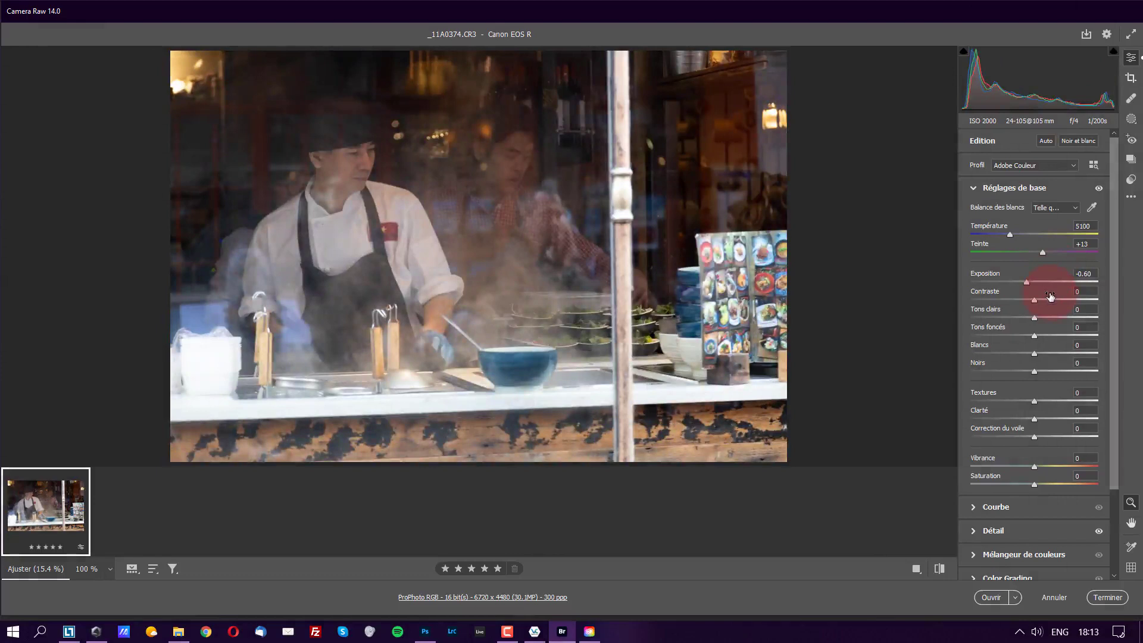
left_click(1035, 281)
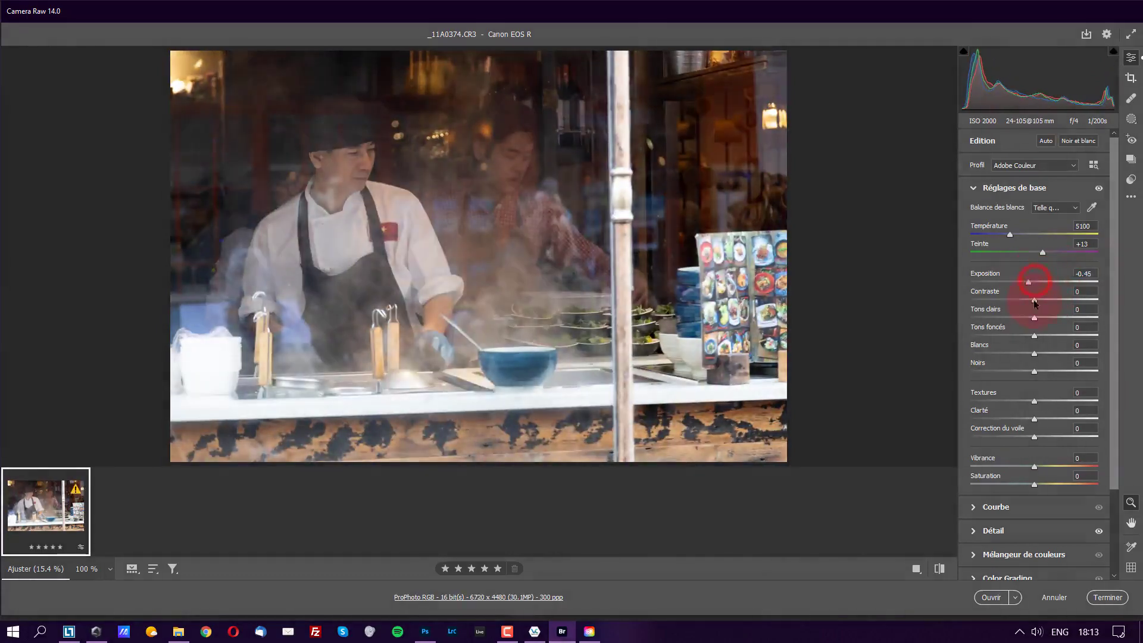
Compare the photo with the Réglages de base adjustments hidden and shown, and reset the exposure to 0.00
left_click(1098, 188)
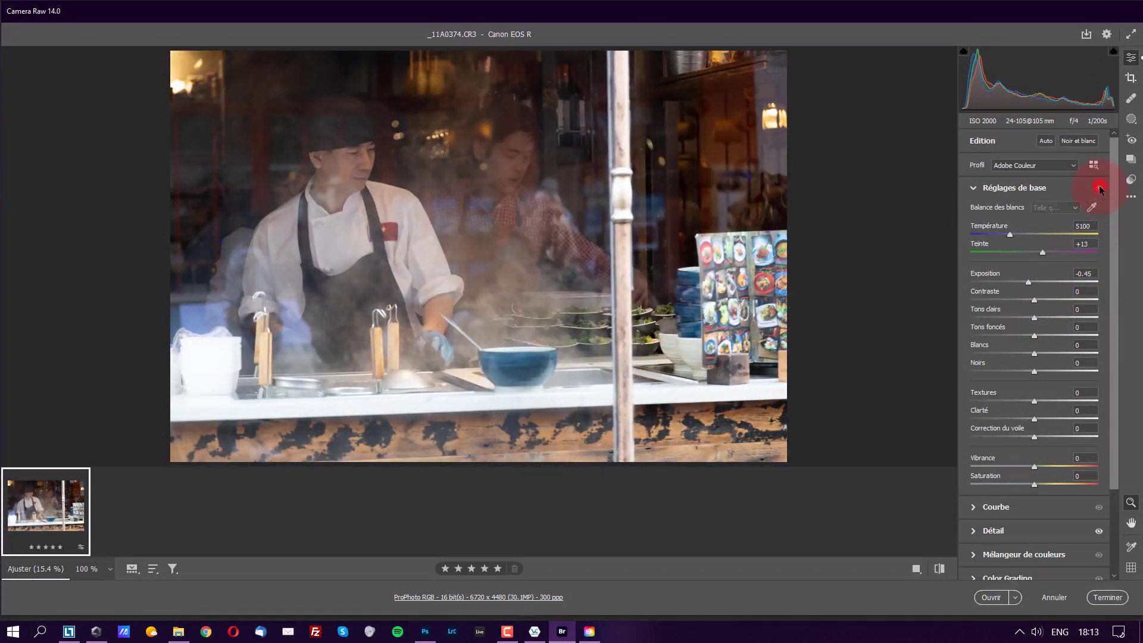
left_click(1098, 188)
left_click(1099, 188)
left_click(1099, 188)
left_click(1099, 188)
left_click(1098, 188)
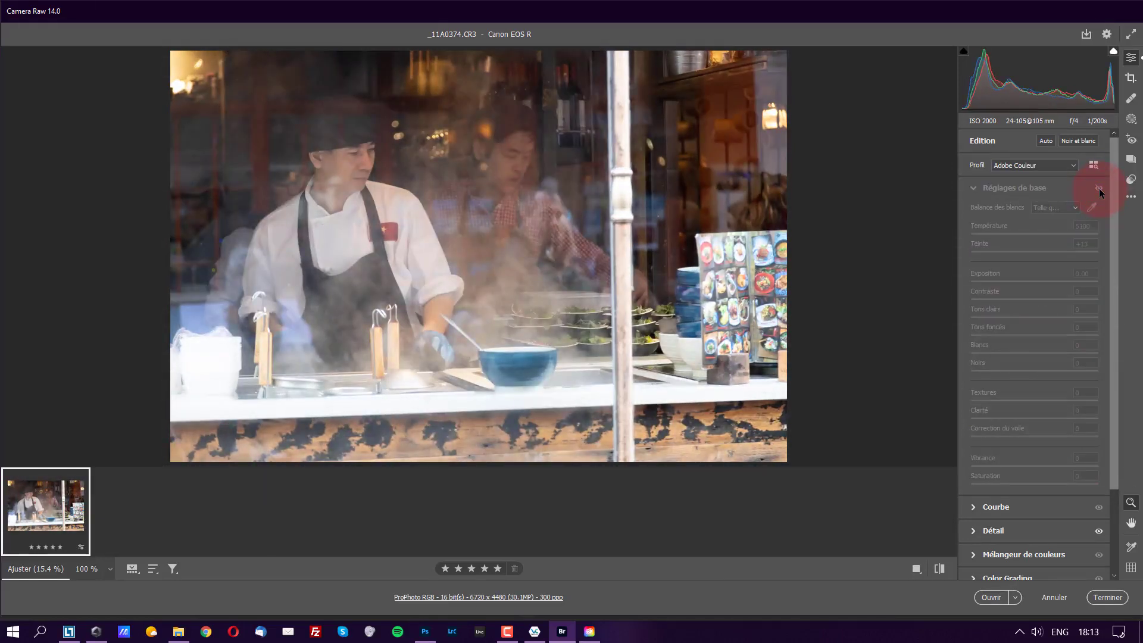
left_click(1099, 188)
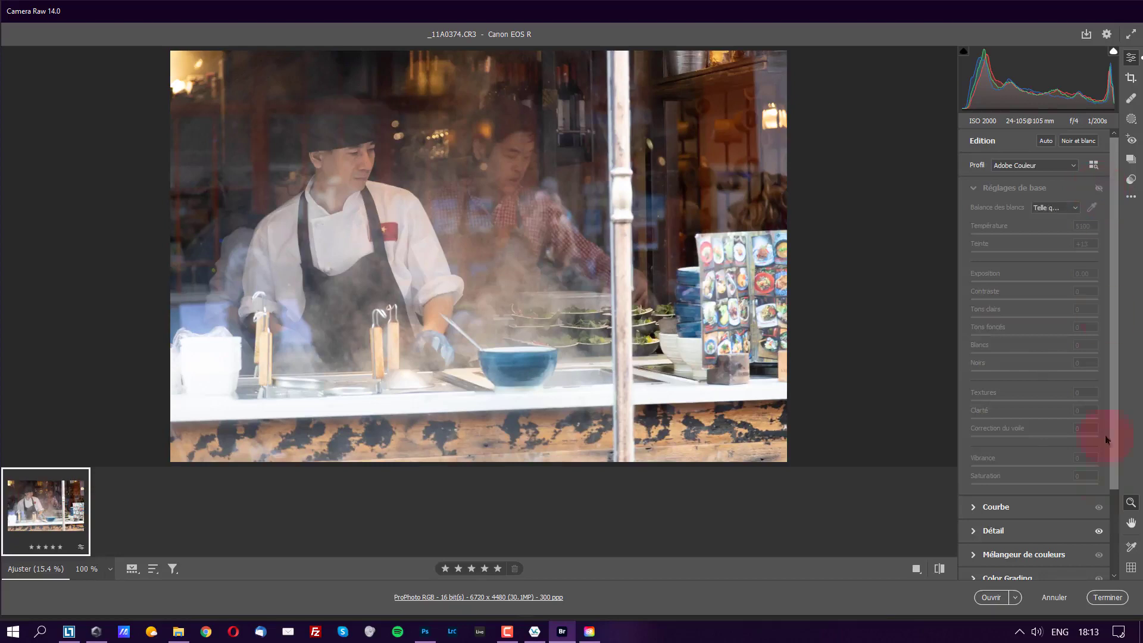
mouse_move(1100, 188)
left_mouse_down()
mouse_move(1079, 191)
mouse_move(1066, 306)
left_mouse_up()
double_click(1002, 267)
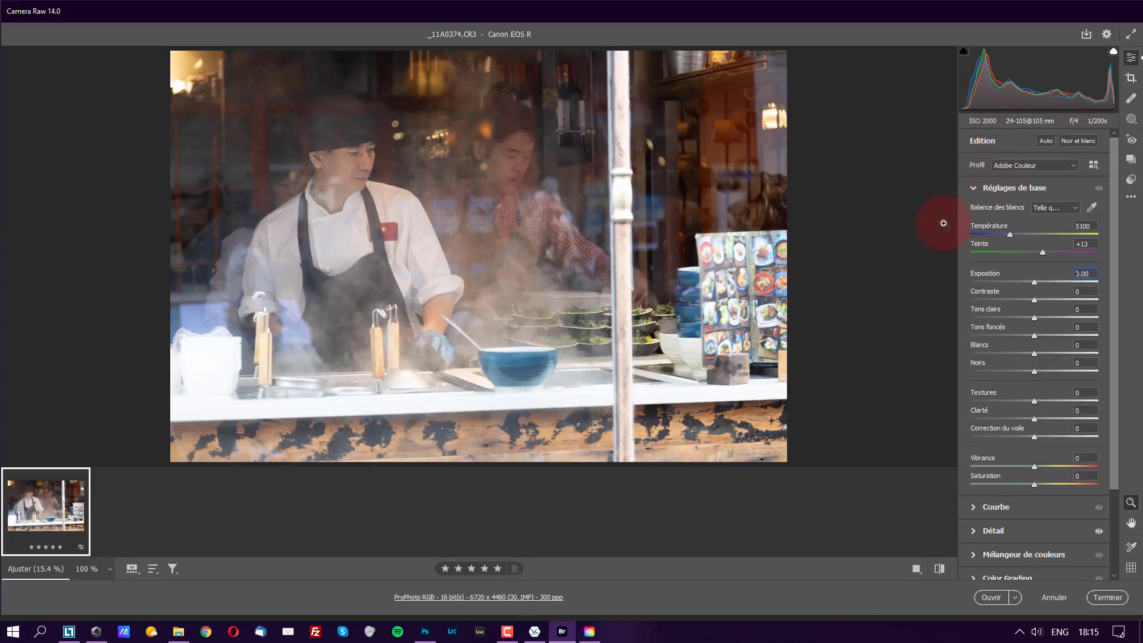
Try the Tungstène white balance preset on the photo and return to Telle quelle
left_click(1069, 211)
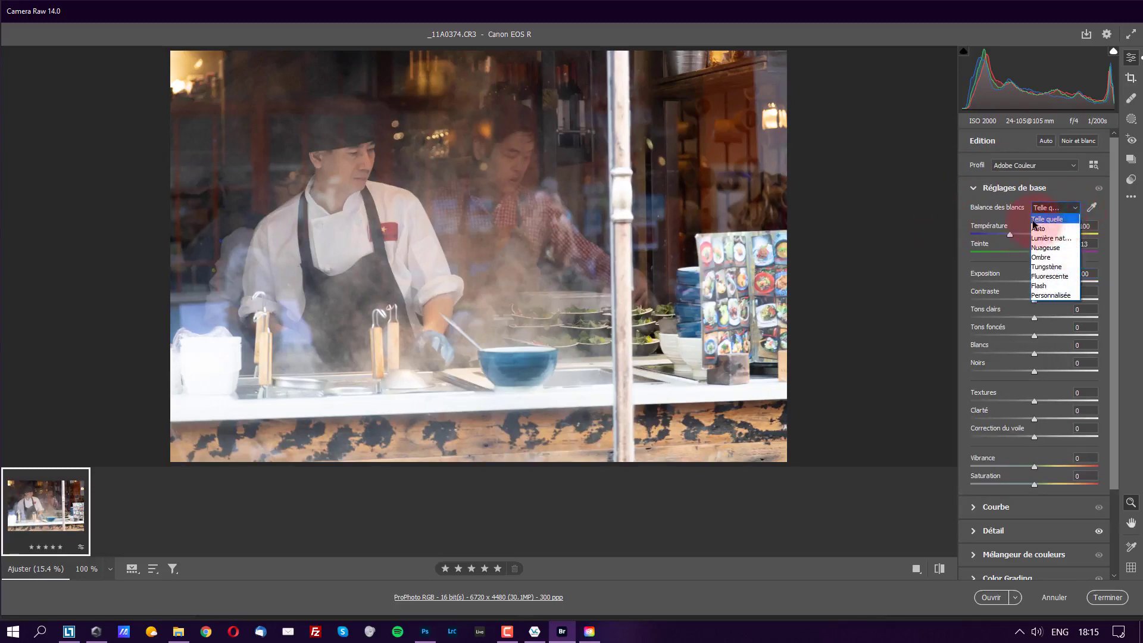
left_click(1046, 219)
left_click(1083, 226)
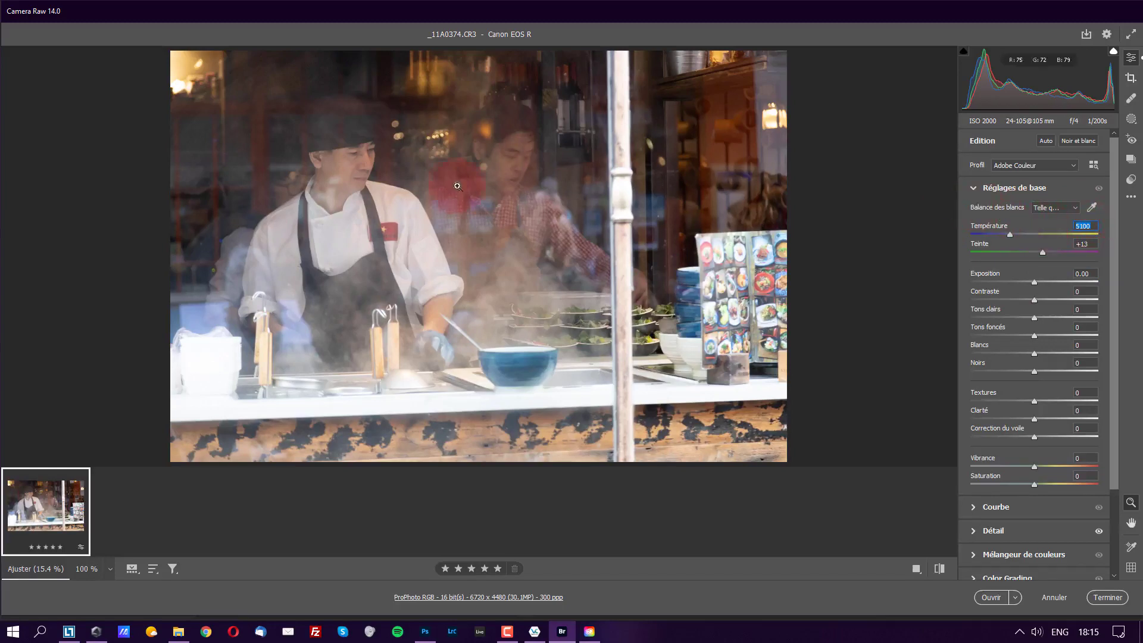
left_click(1062, 212)
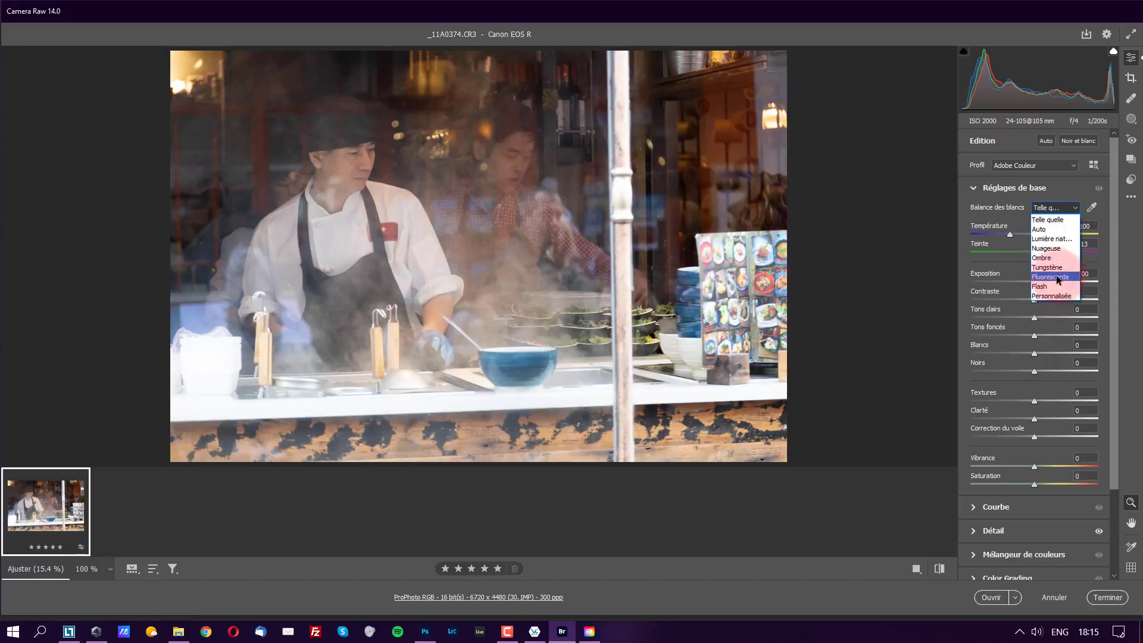
left_click(1050, 268)
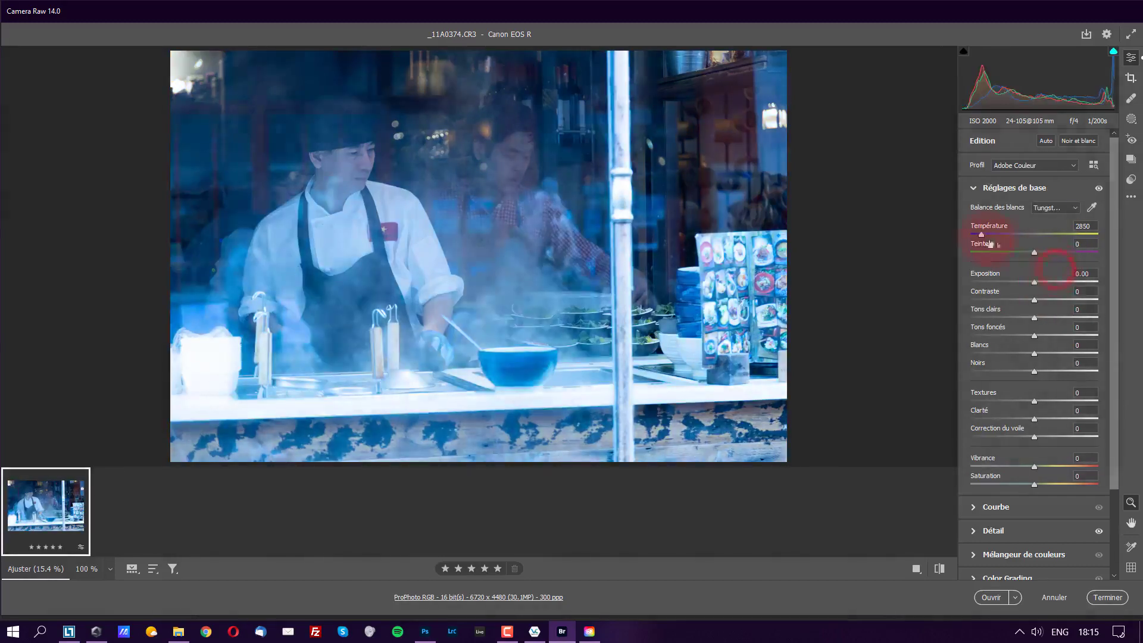
left_click(1057, 211)
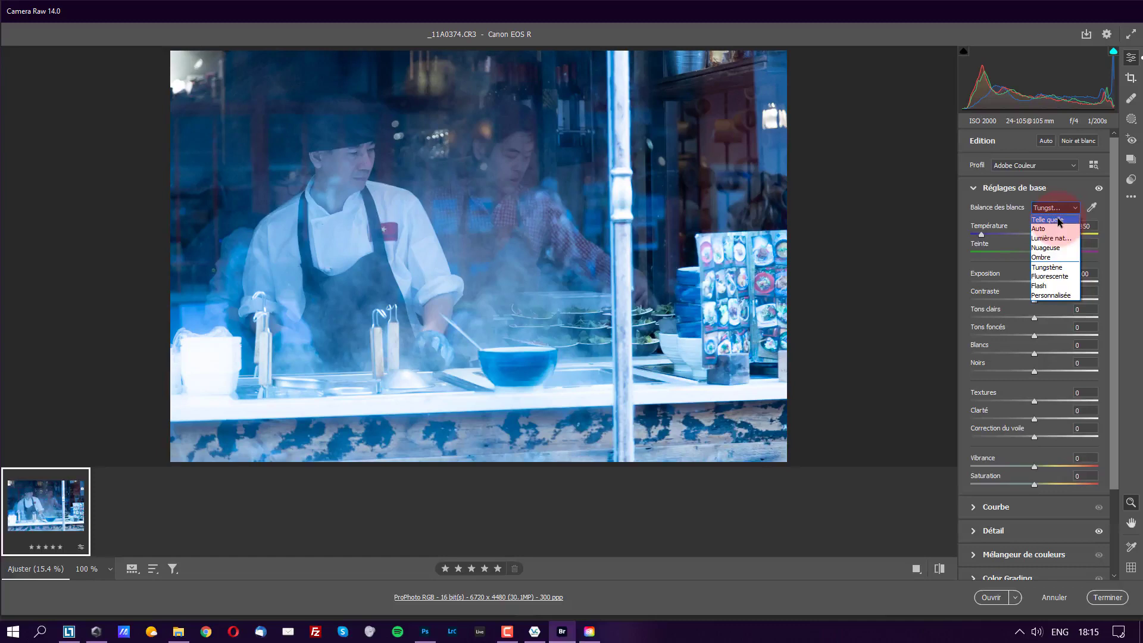
left_click(1054, 219)
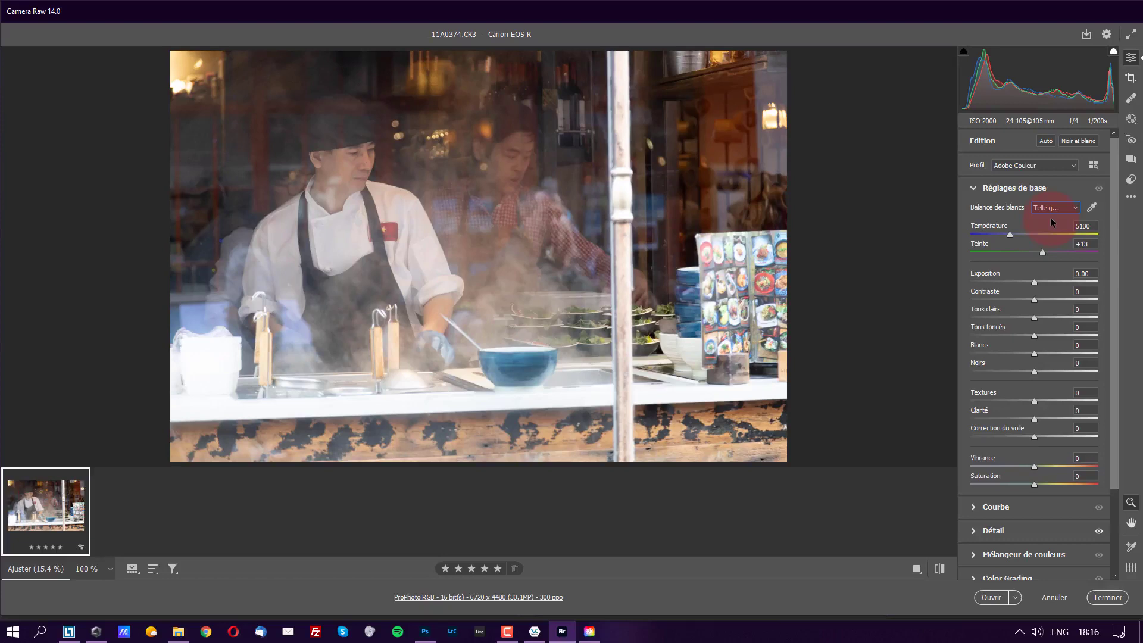
Compare the Auto and Telle quelle white balance presets on the photo, ending on Auto
left_click(1051, 209)
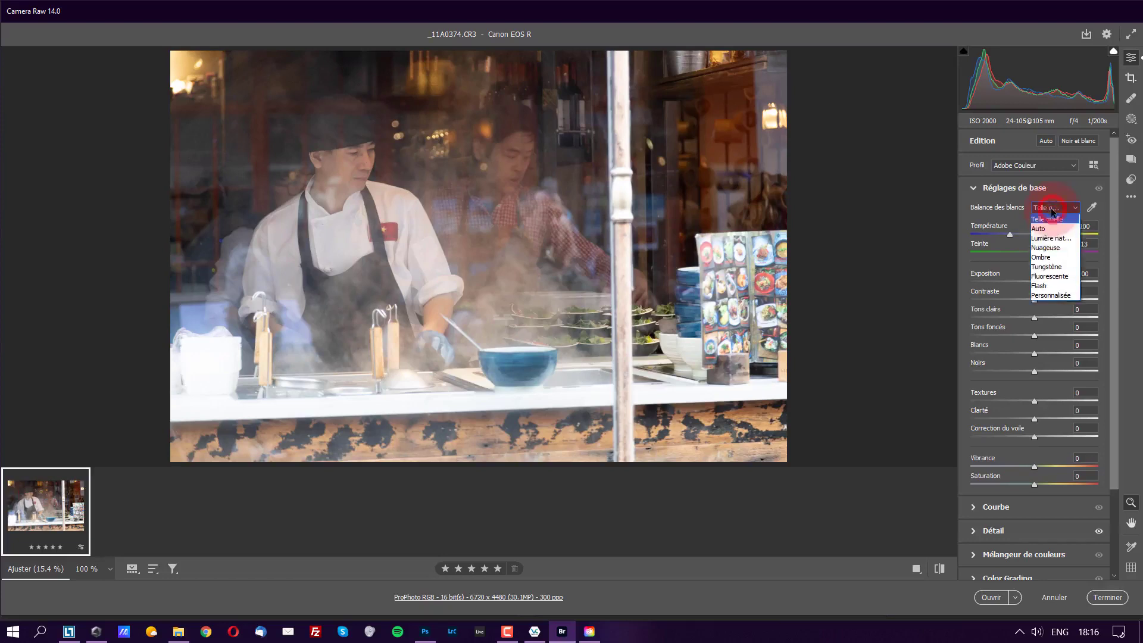
left_click(1049, 226)
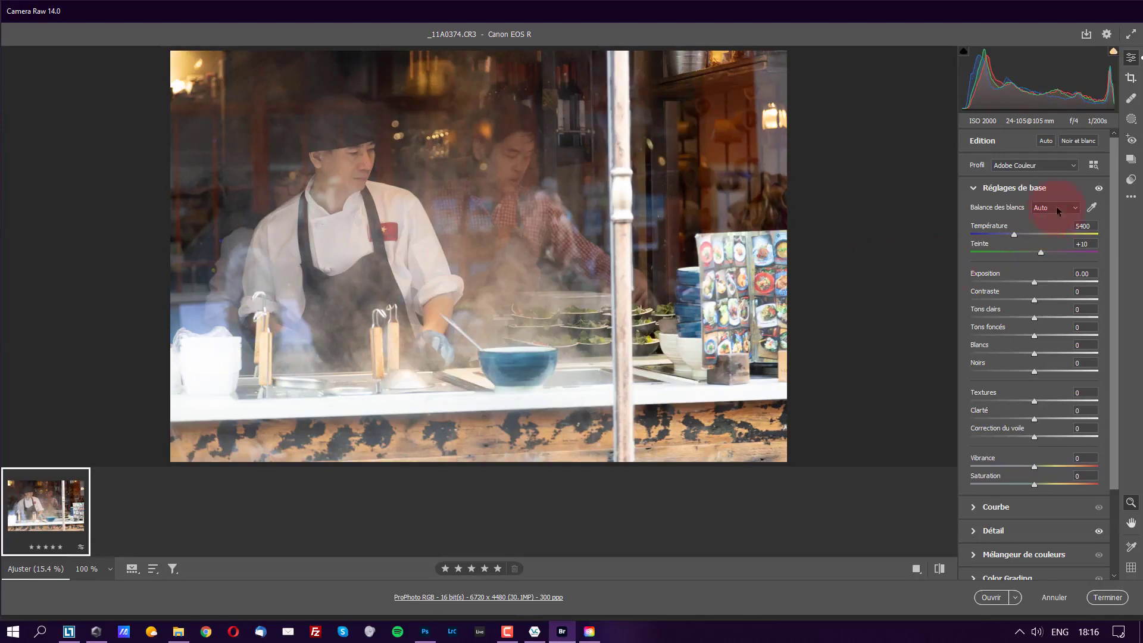
left_click(1055, 208)
left_click(1056, 218)
left_click(1057, 209)
left_click(1063, 229)
left_click(1062, 209)
left_click(1062, 209)
Set the white balance by sampling the white counter right of the post and again in front of the chef
left_click(1092, 208)
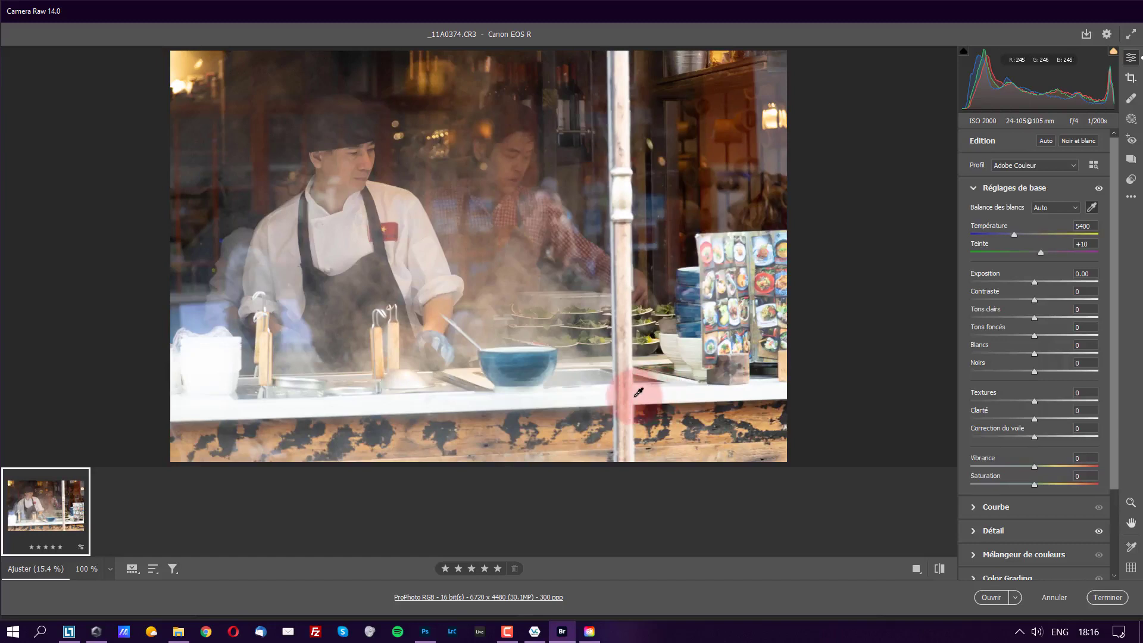
left_click(682, 394)
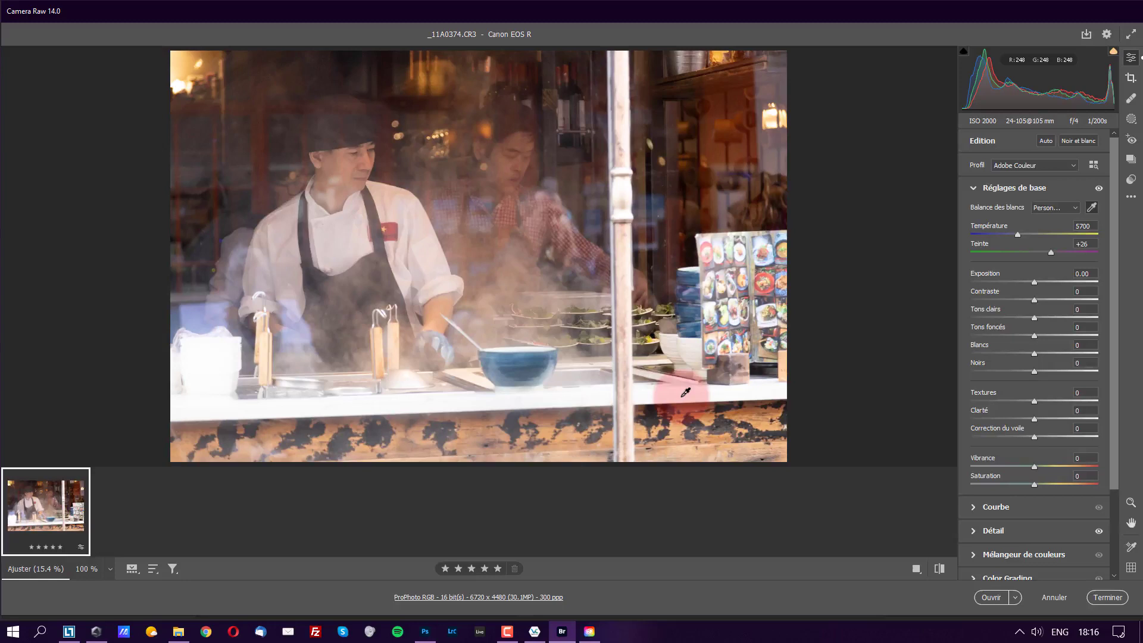
left_click(320, 398)
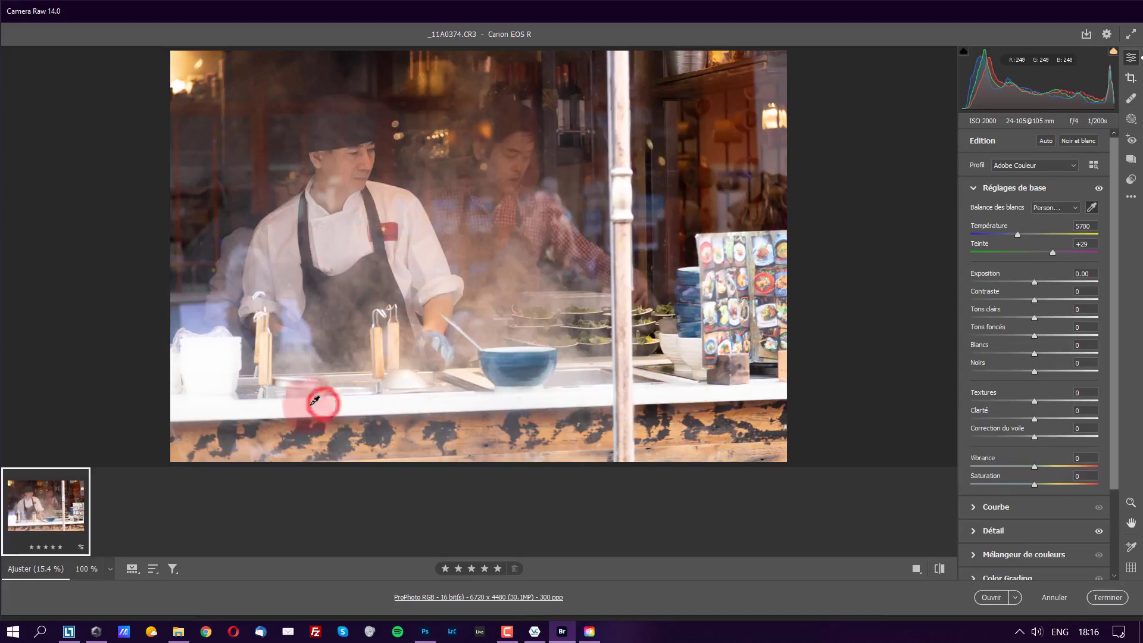
Try a tint of -32, and correct the colour cast by resampling the white counter right of the post
left_click(1087, 241)
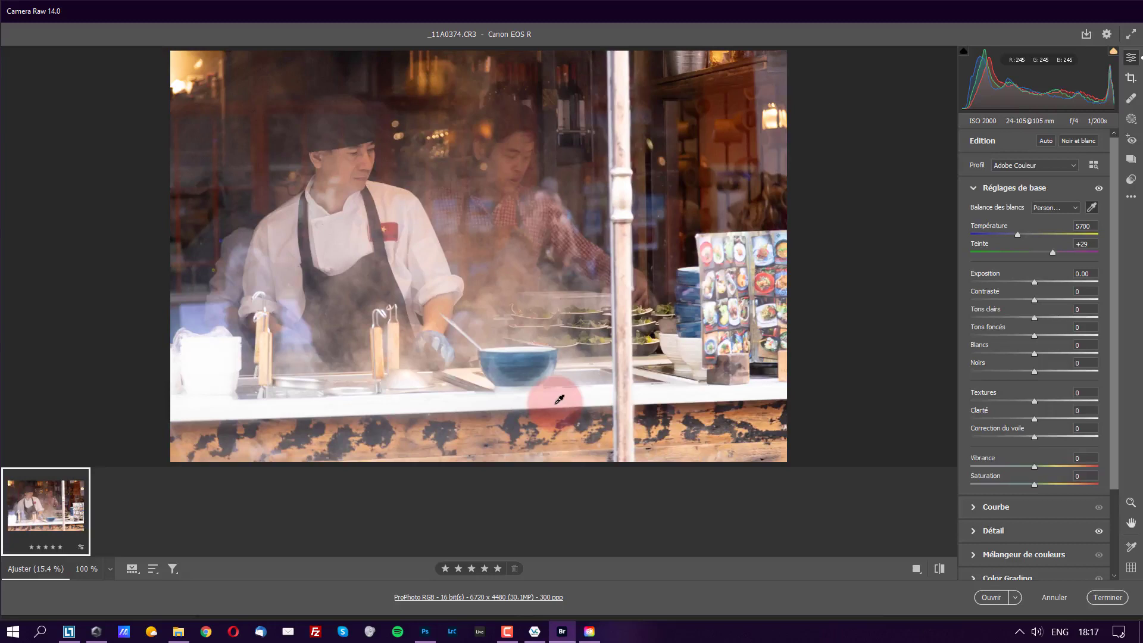
left_click(1015, 252)
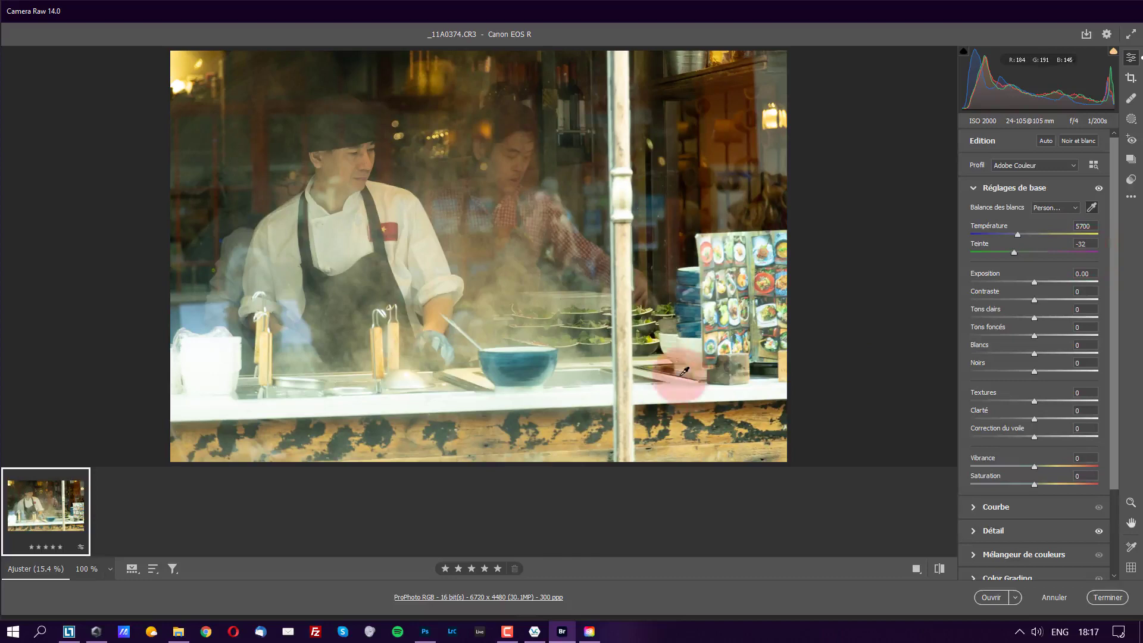
left_click(663, 393)
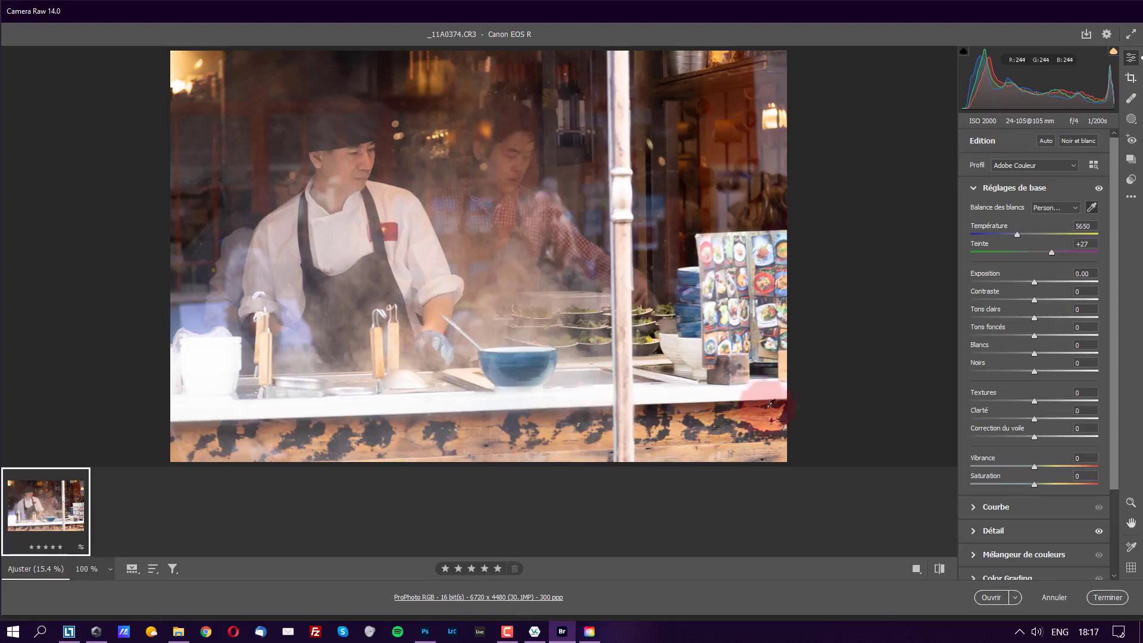
Place colour samplers on the white counter and on the white post to read their RGB values
left_click(1131, 546)
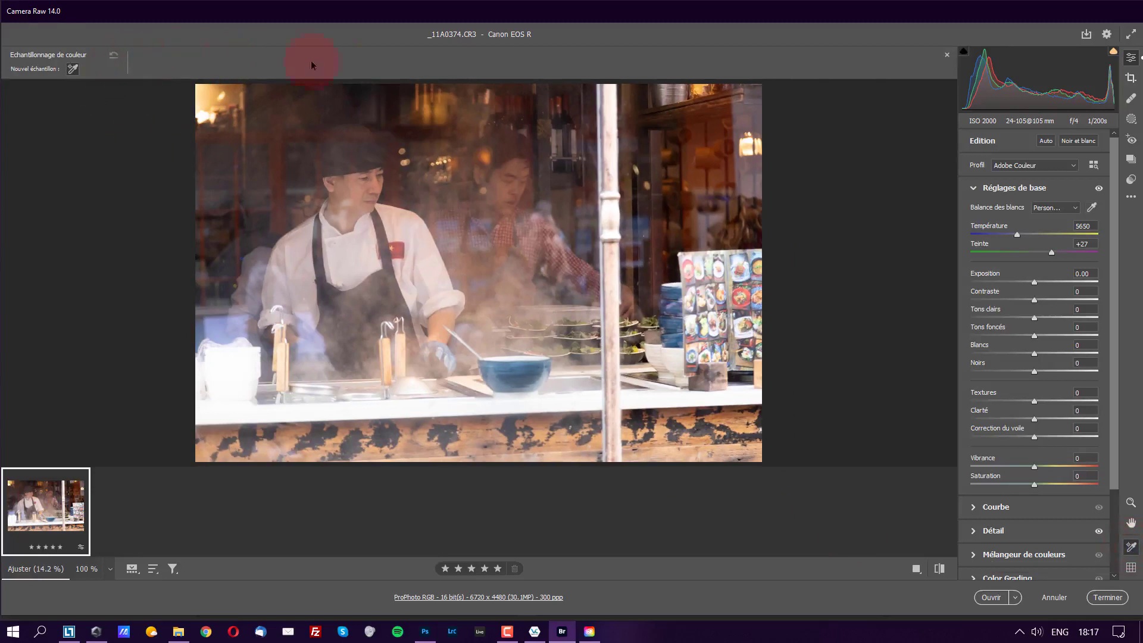
left_click(673, 398)
left_click(613, 206)
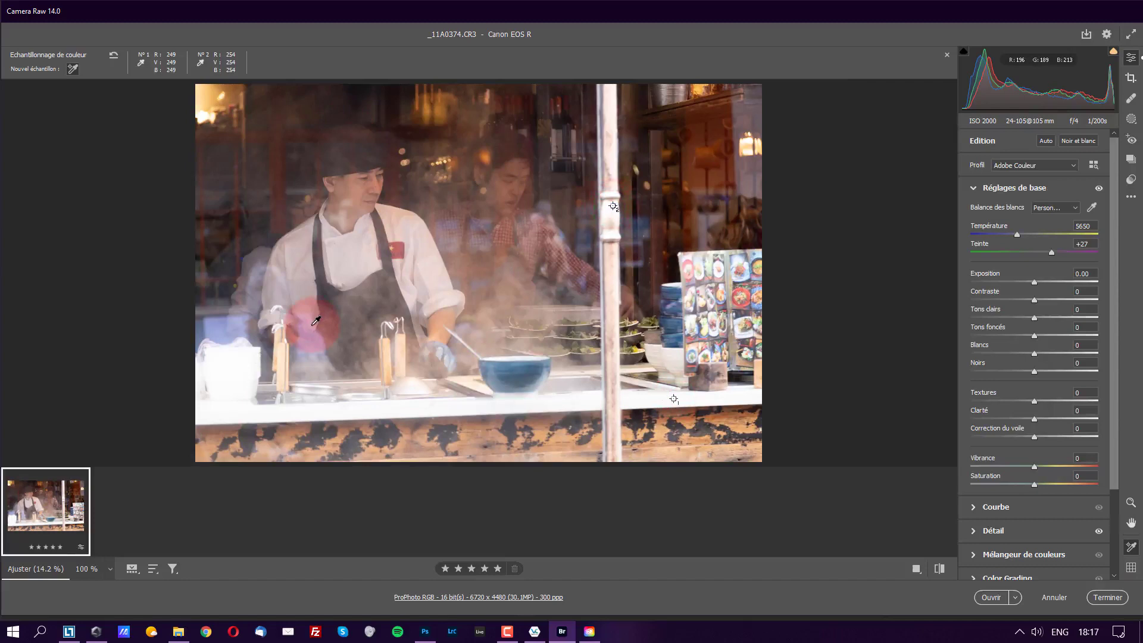
left_click(673, 398)
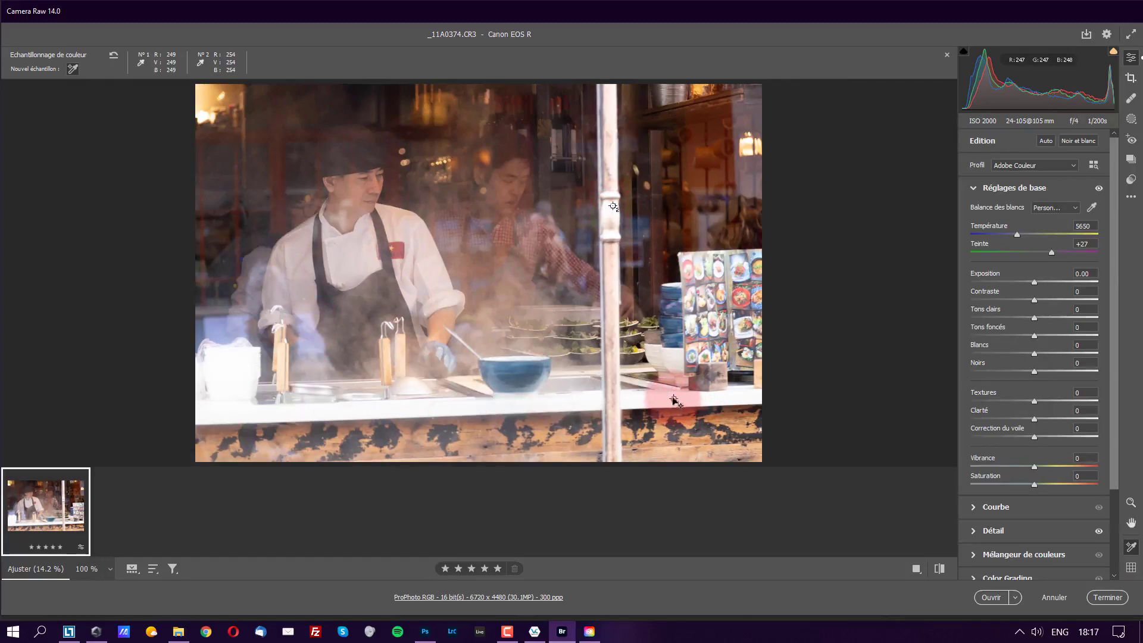
left_click(178, 55)
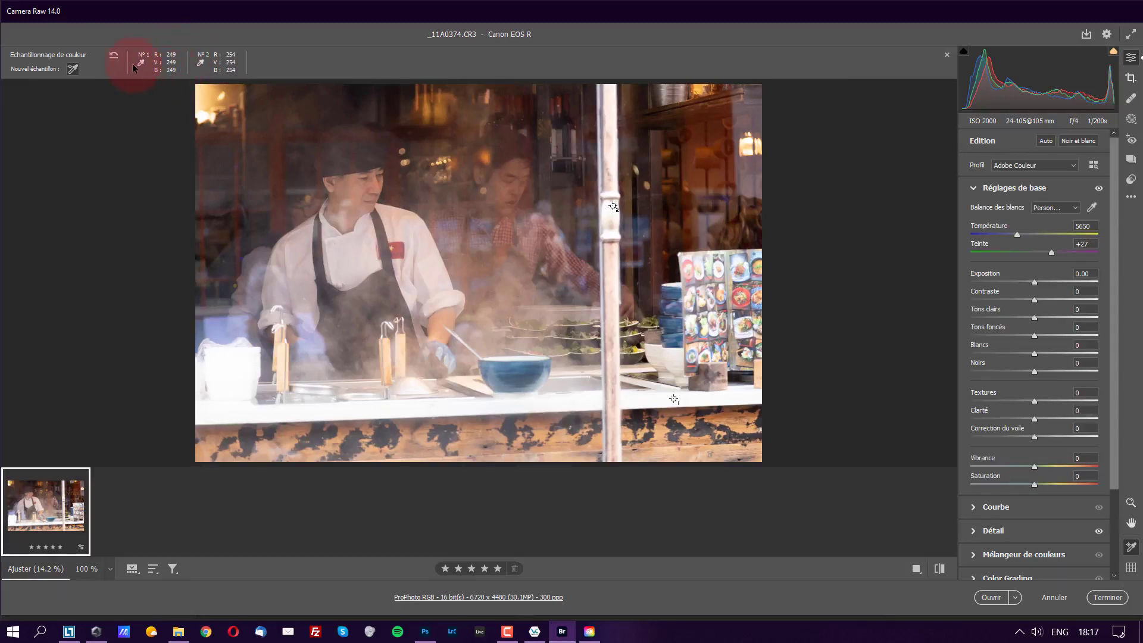
Restore the Telle quelle white balance, and neutralise the whites by sampling the counter beside the first colour sampler
left_click(1073, 208)
left_click(1067, 219)
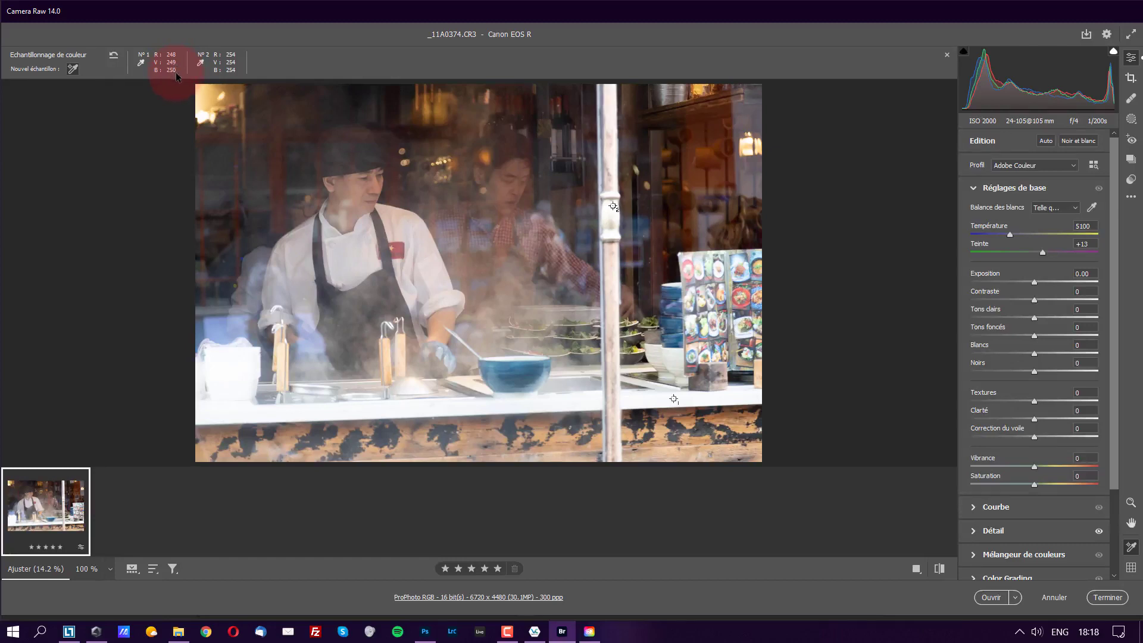
left_click(1090, 207)
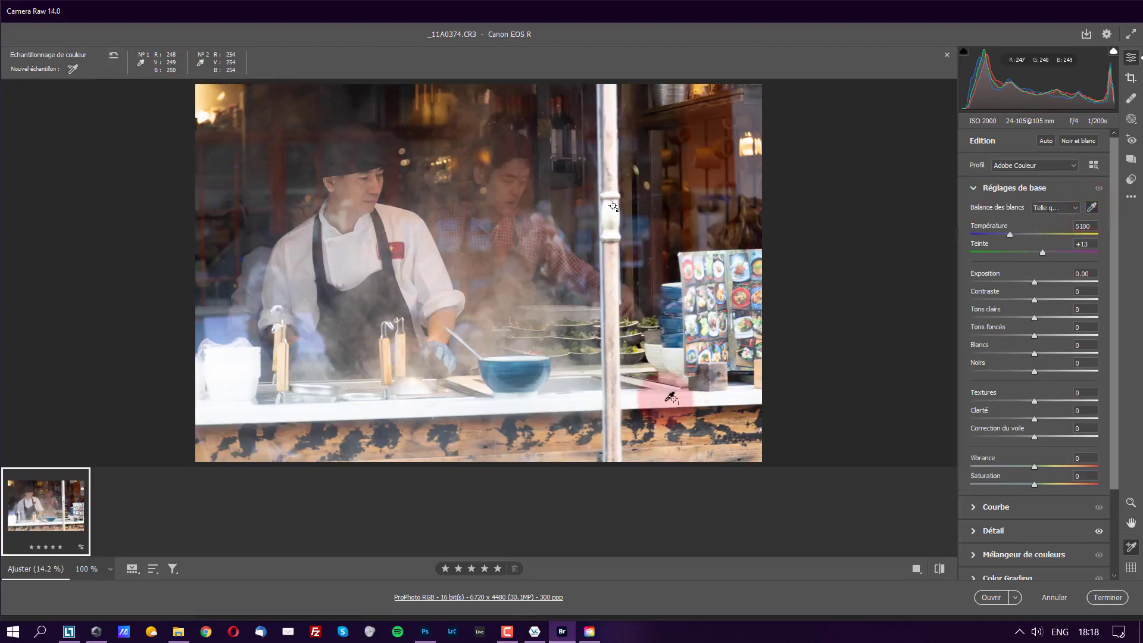
left_click(670, 397)
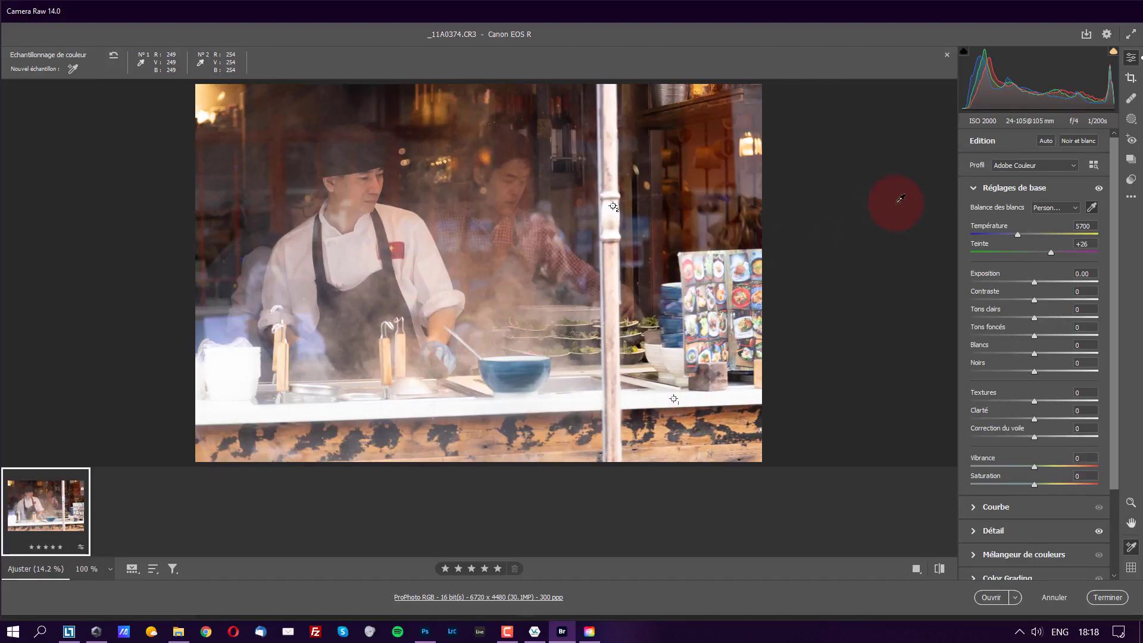
Start from the Telle quelle white balance, set temperature 5650 and tint +27, and compare the photo before and after
left_click(1091, 207)
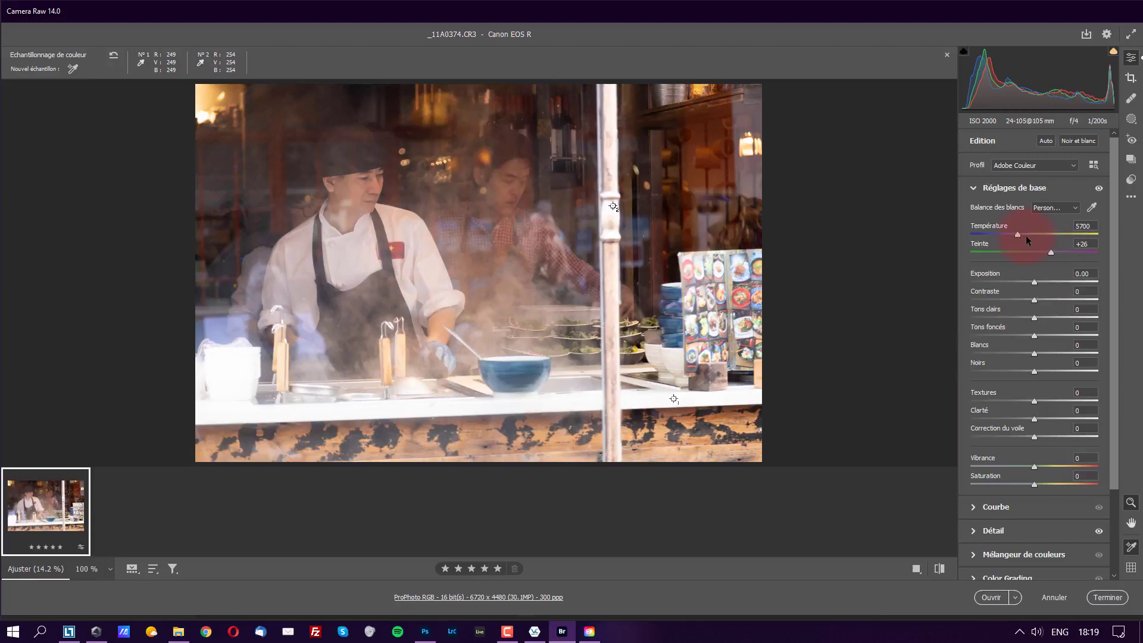
left_click(1062, 210)
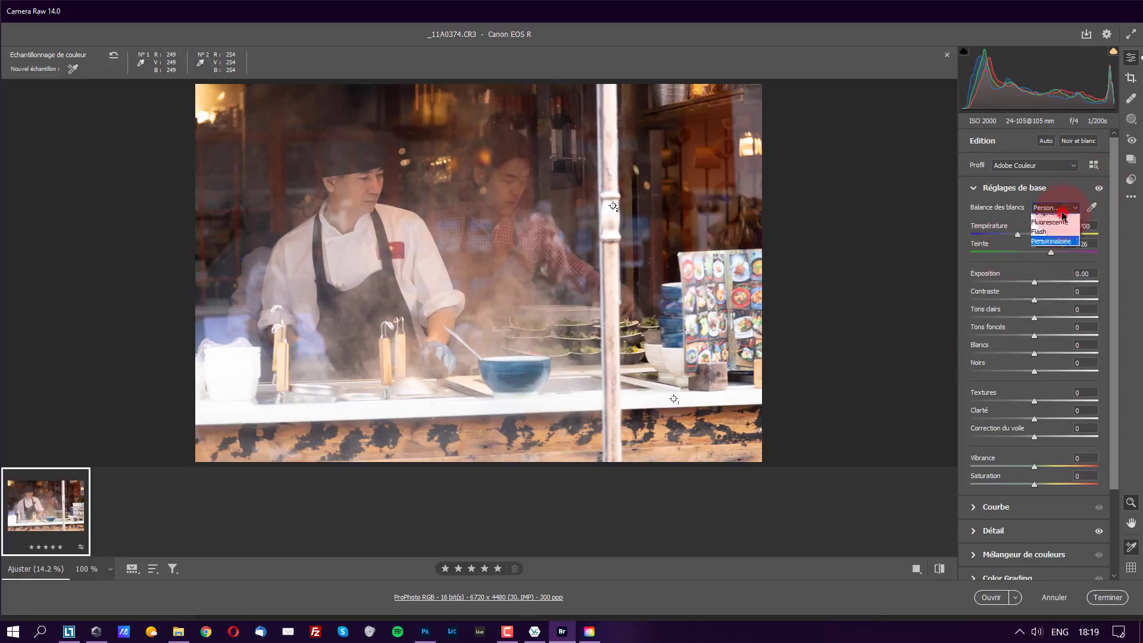
left_click(1052, 217)
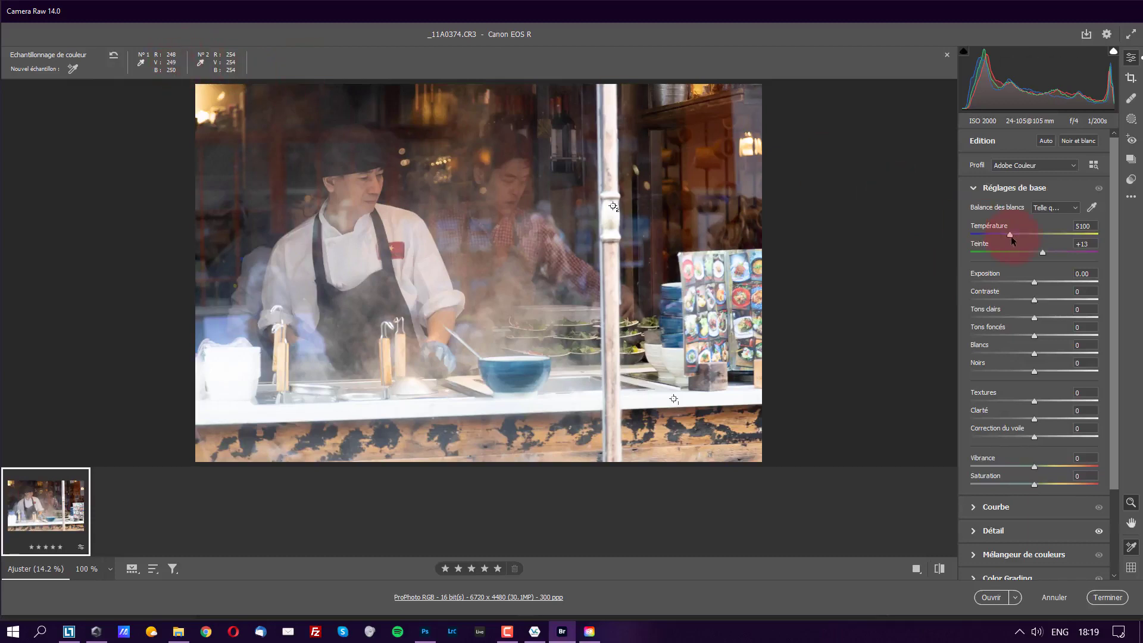
left_click_drag(1010, 234, 1047, 256)
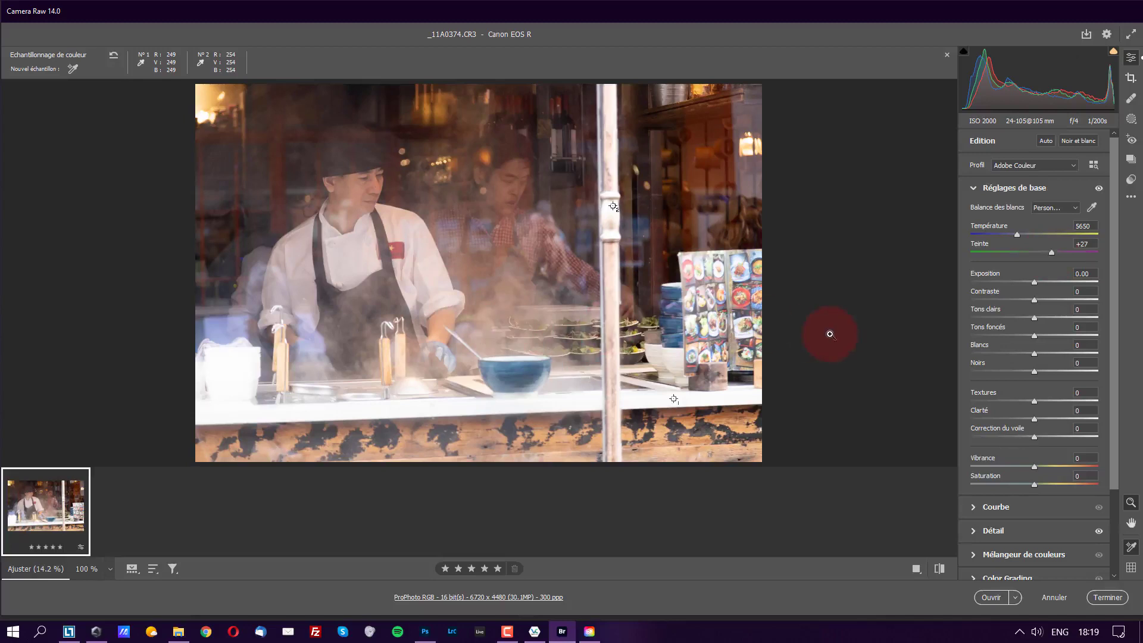
left_click(939, 568)
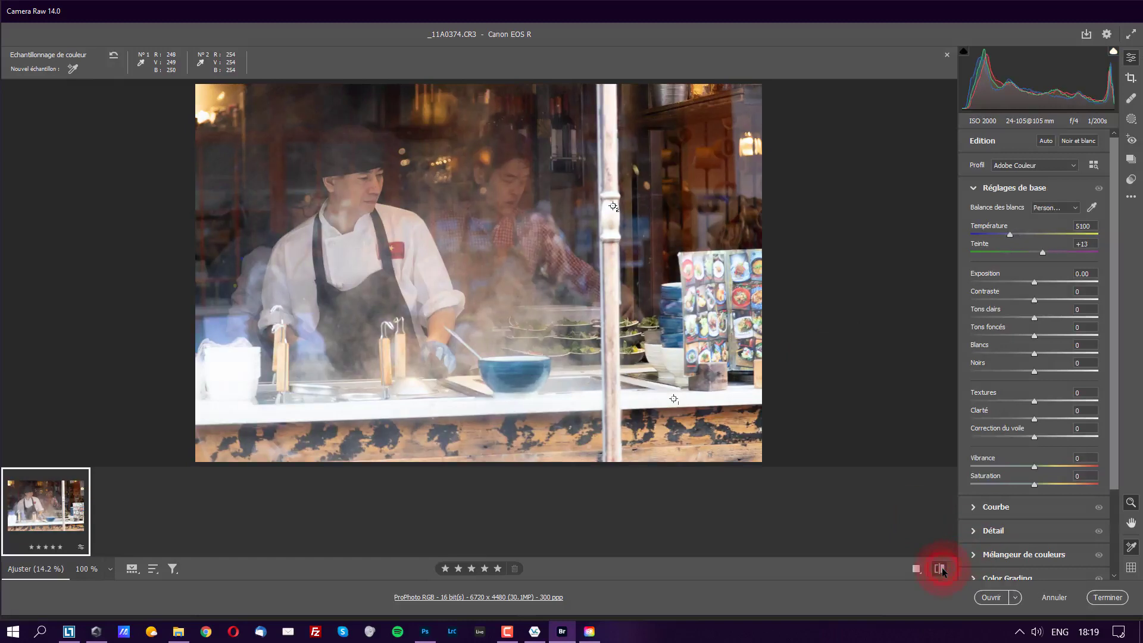
left_click(940, 568)
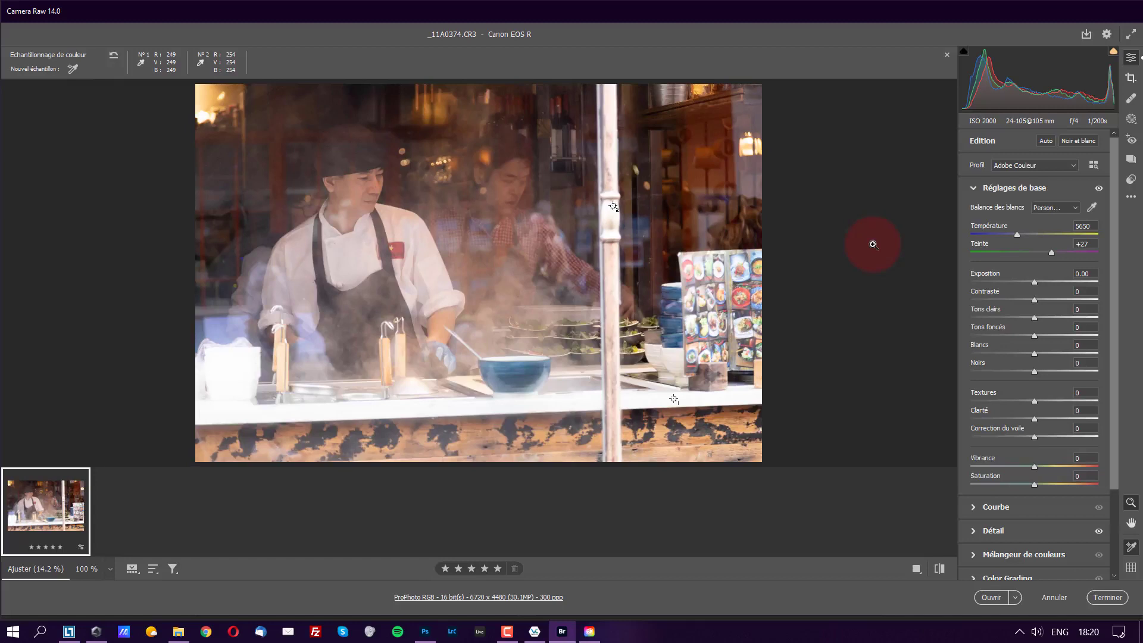
Restore the Telle quelle white balance, and warm it moderately to temperature 5350 and tint +16
left_click(1063, 208)
left_click(1057, 221)
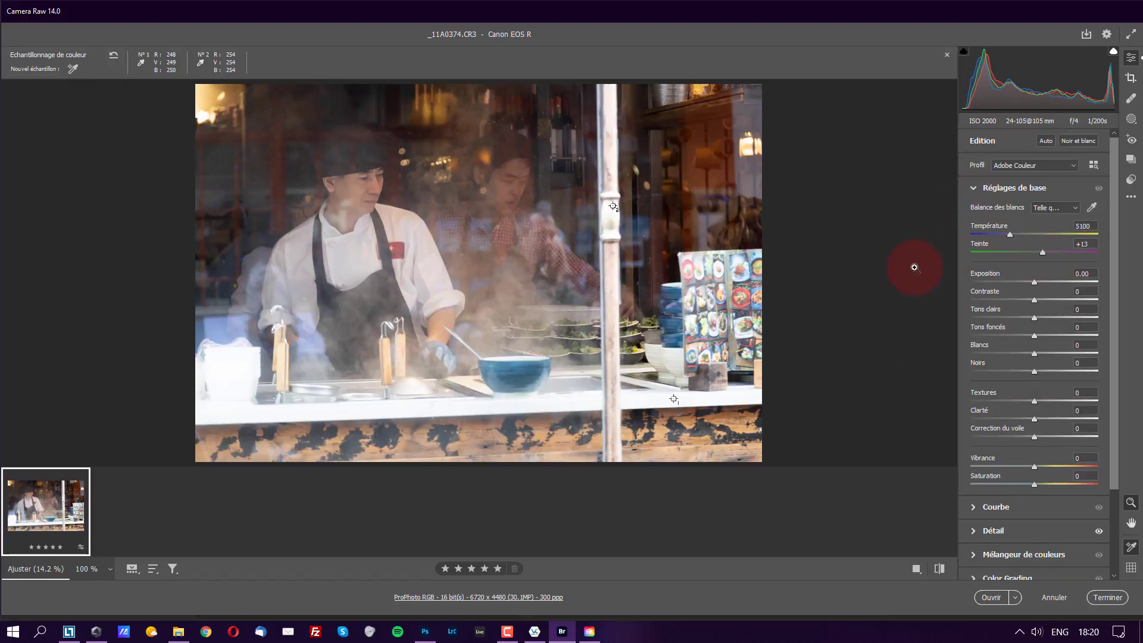
left_click_drag(1010, 236, 1045, 255)
left_click(1043, 254)
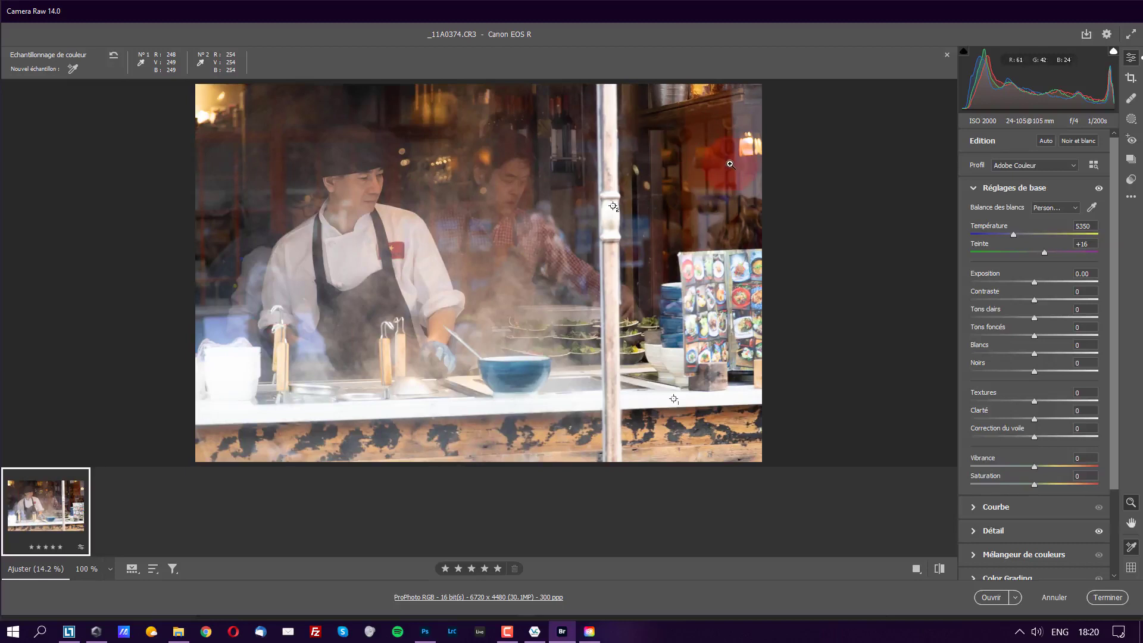
Try the Auto white balance, and neutralise the whites by sampling the counter beside the first colour sampler
left_click(1065, 208)
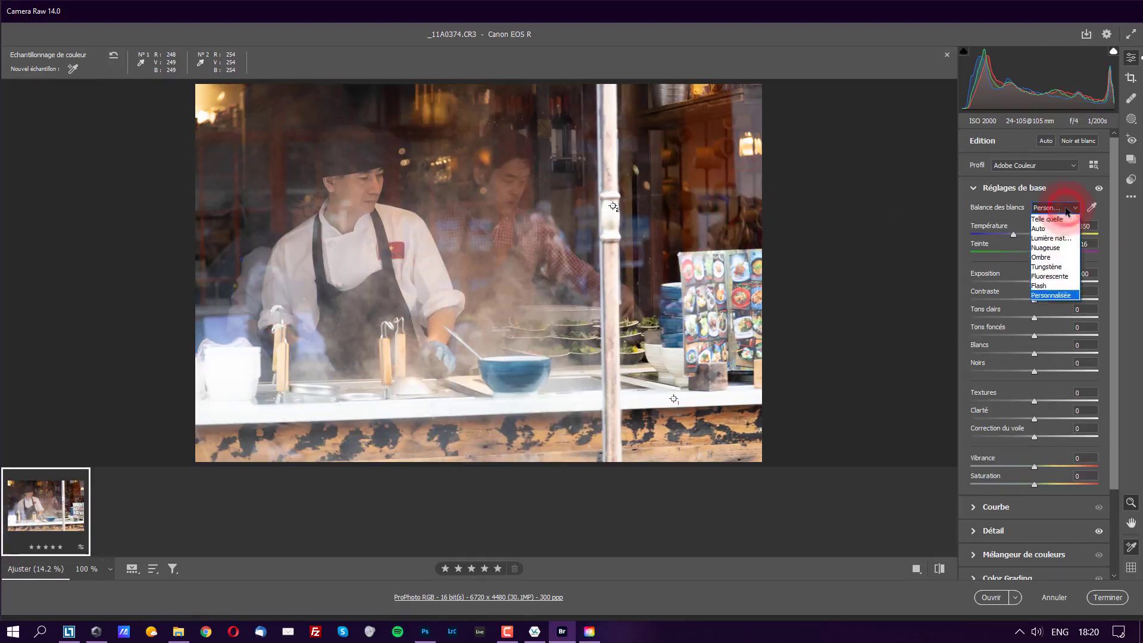
left_click(1053, 228)
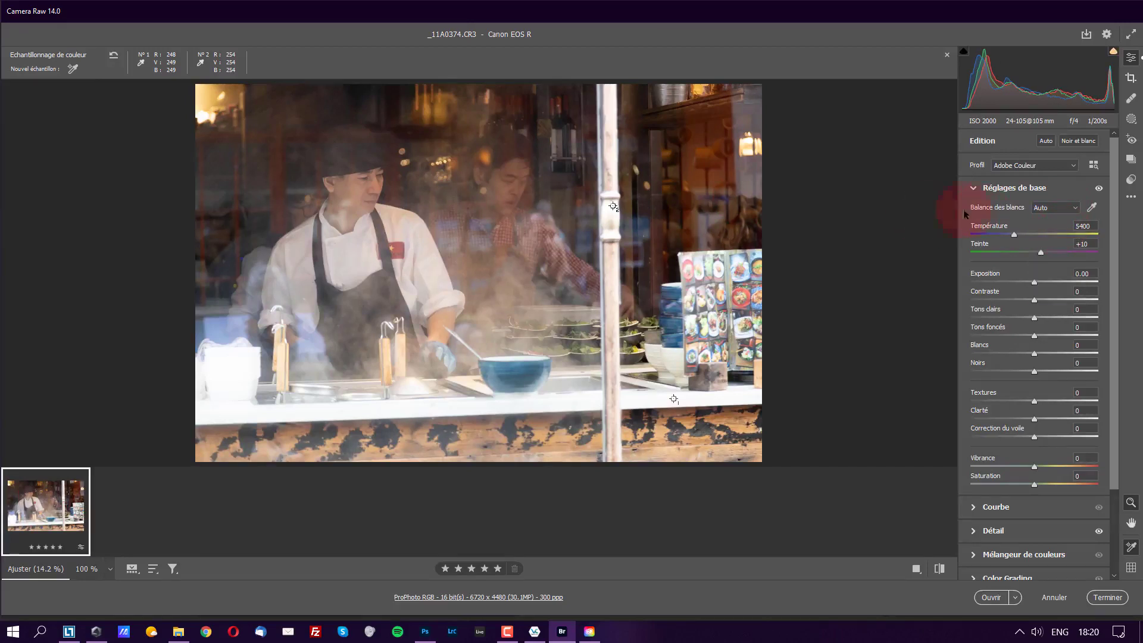
left_click(1090, 208)
left_click(660, 398)
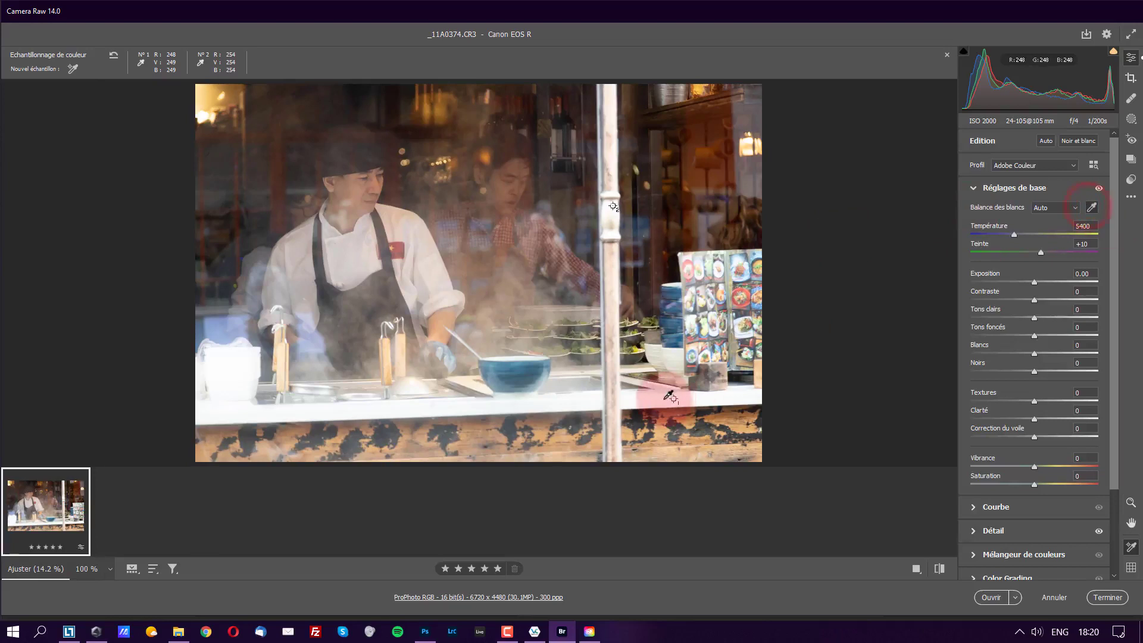
left_click(1091, 207)
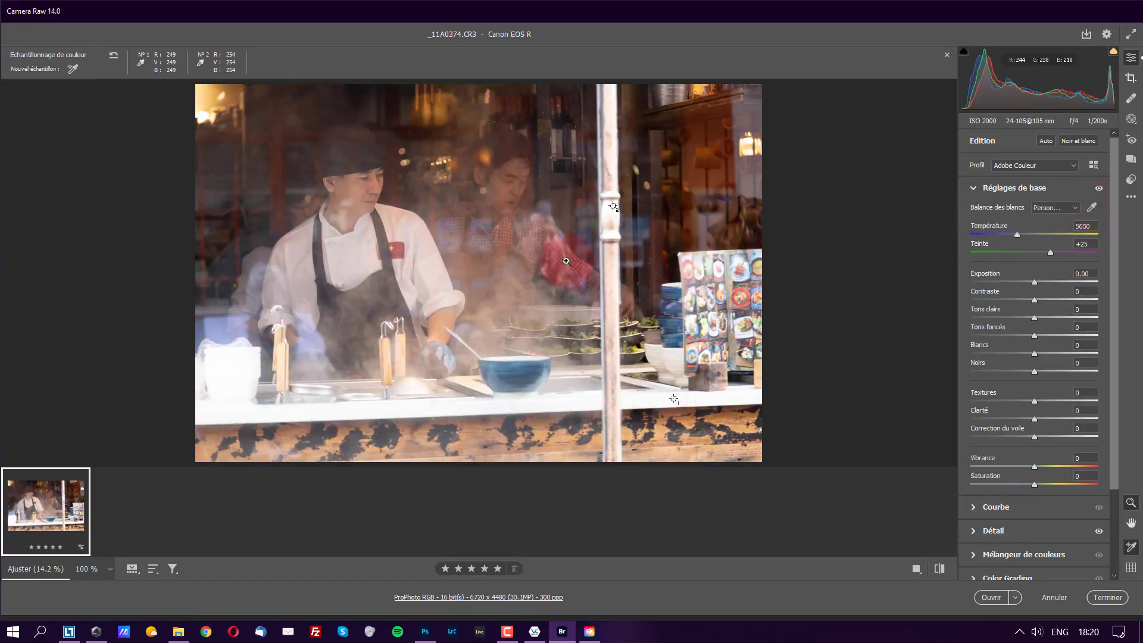
left_click(542, 327)
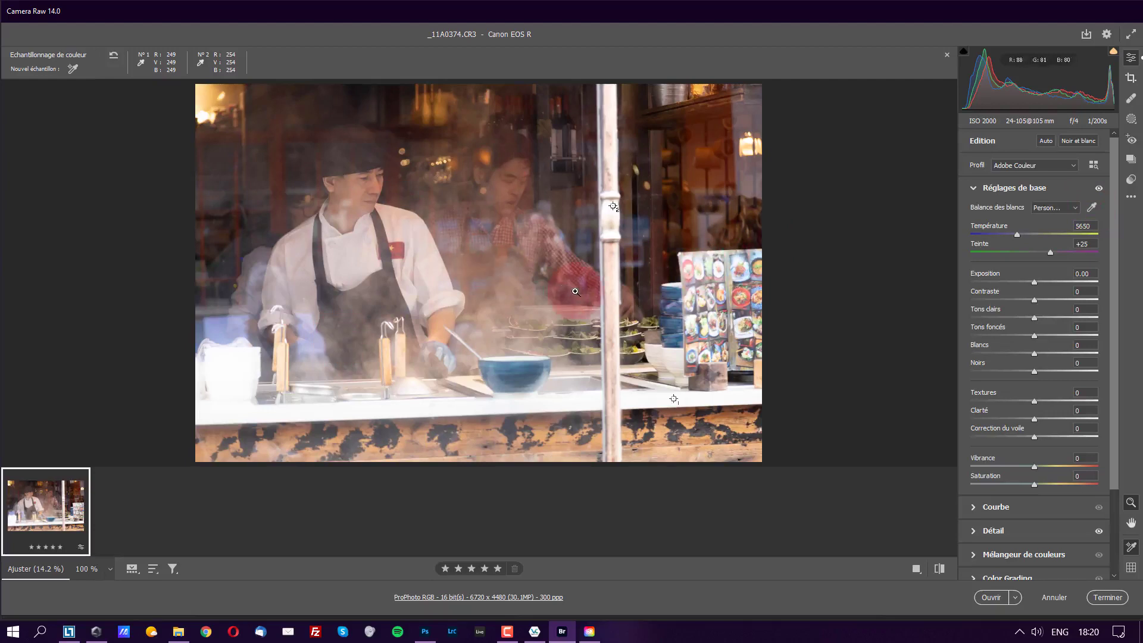
left_click(551, 236)
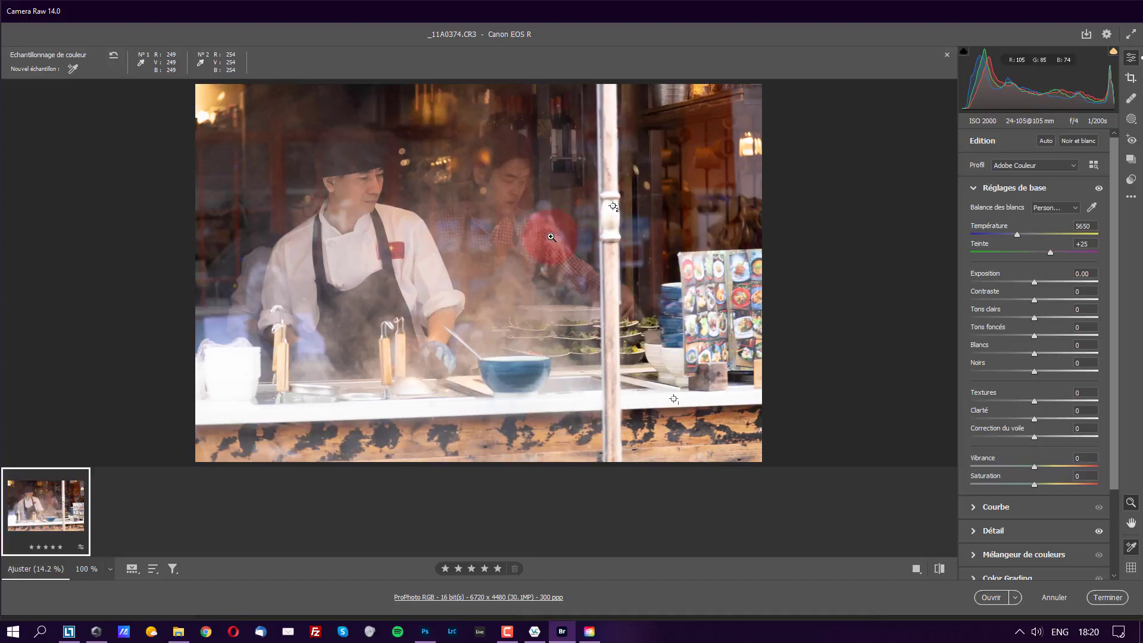
Cool the sampled white balance by setting the temperature to 5300 and the tint to +17
left_click_drag(1016, 234, 1044, 254)
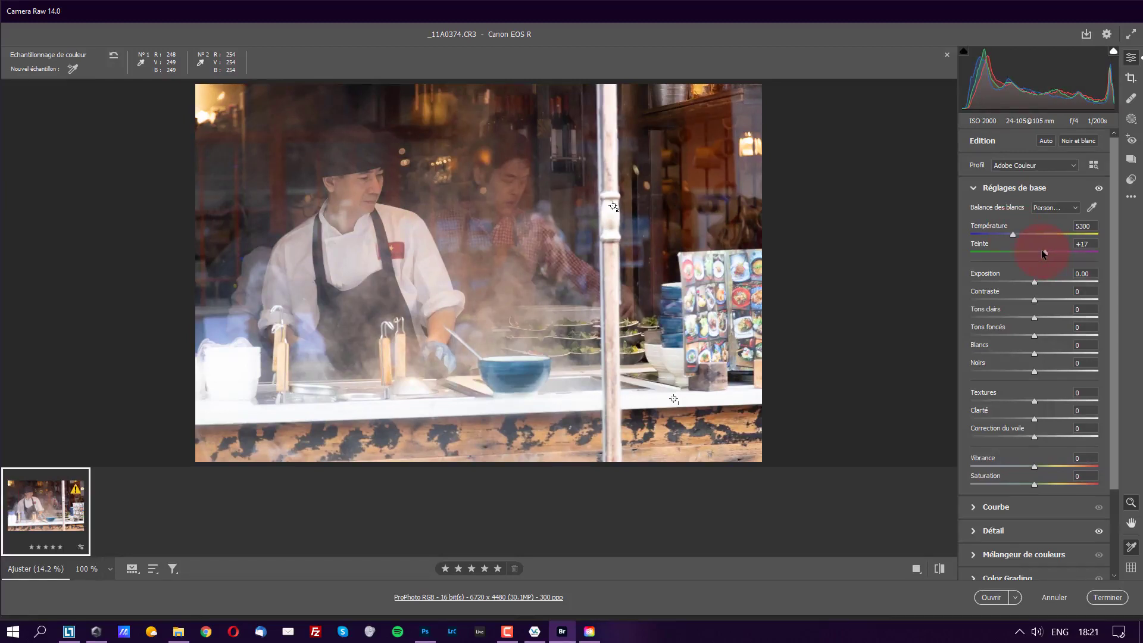
left_click(804, 275)
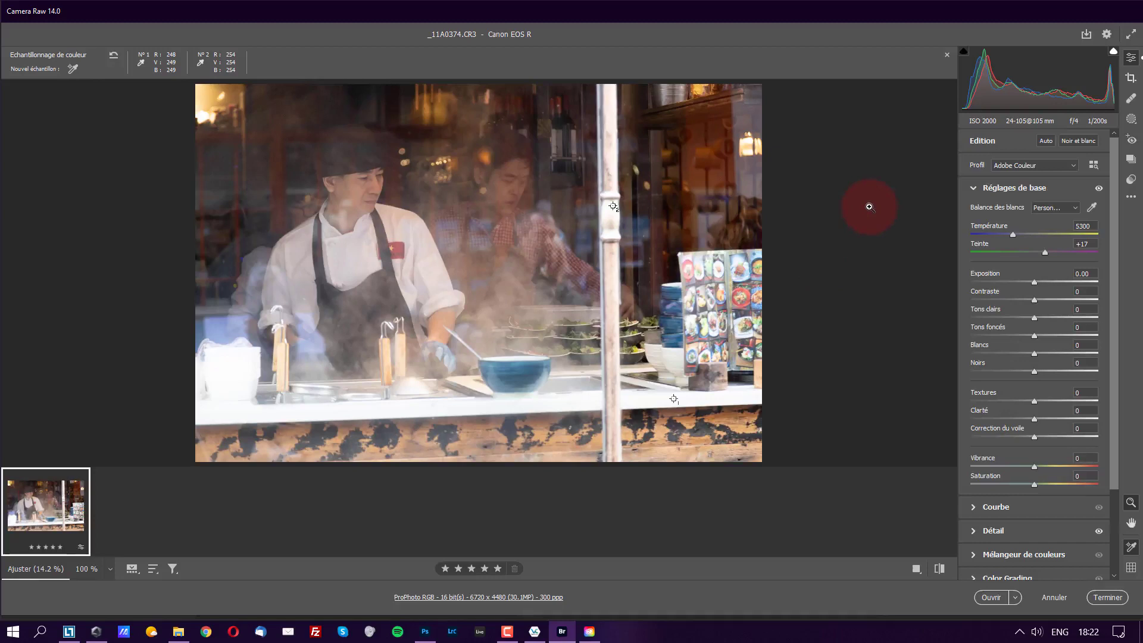
left_click(1058, 209)
left_click(1026, 207)
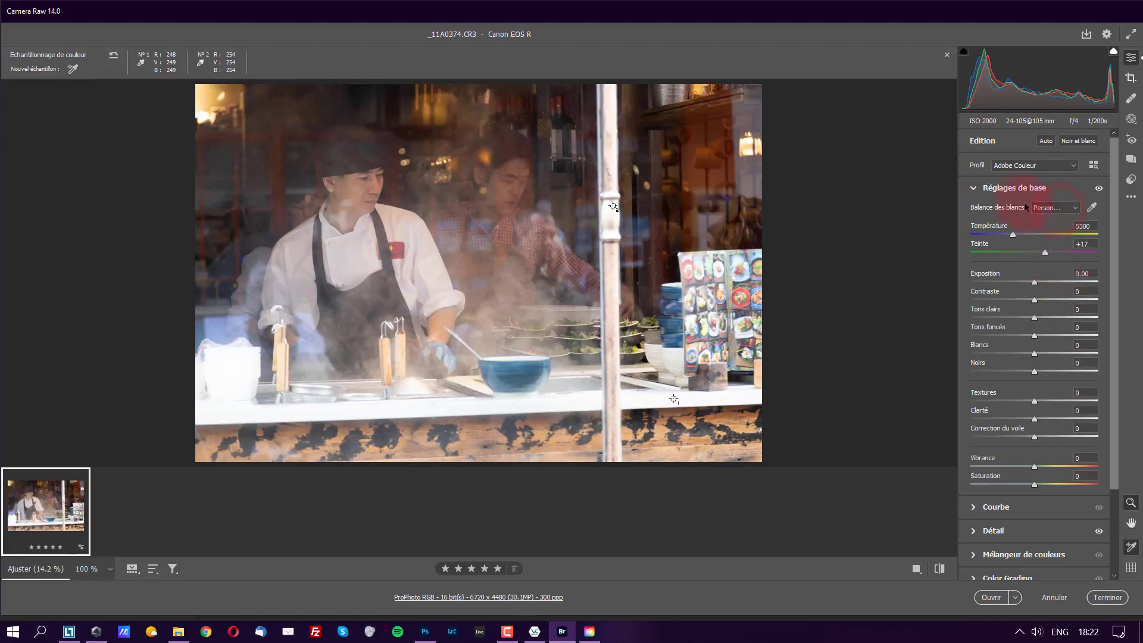